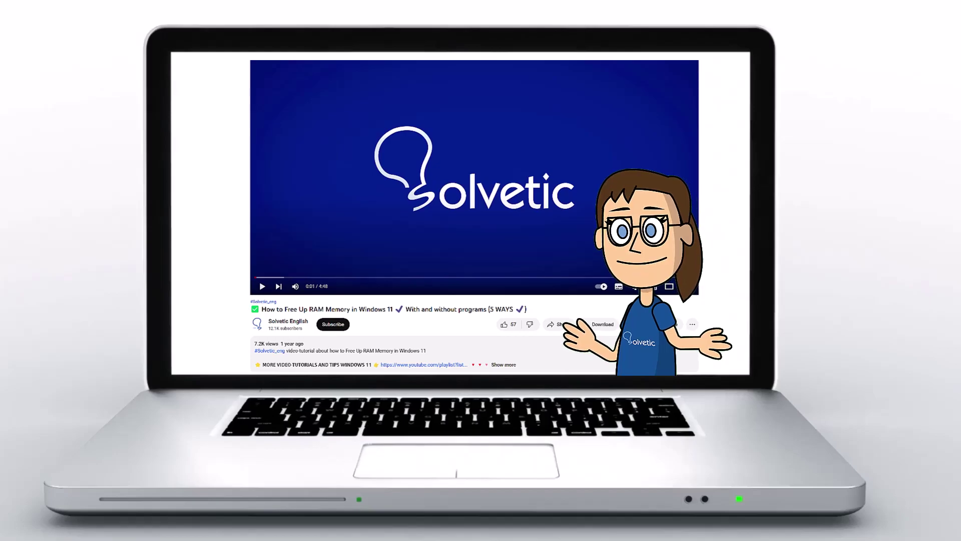
Let the Solvetic intro play through until the Windows 11 desktop appears
click(509, 366)
scroll(509, 366, down, 2)
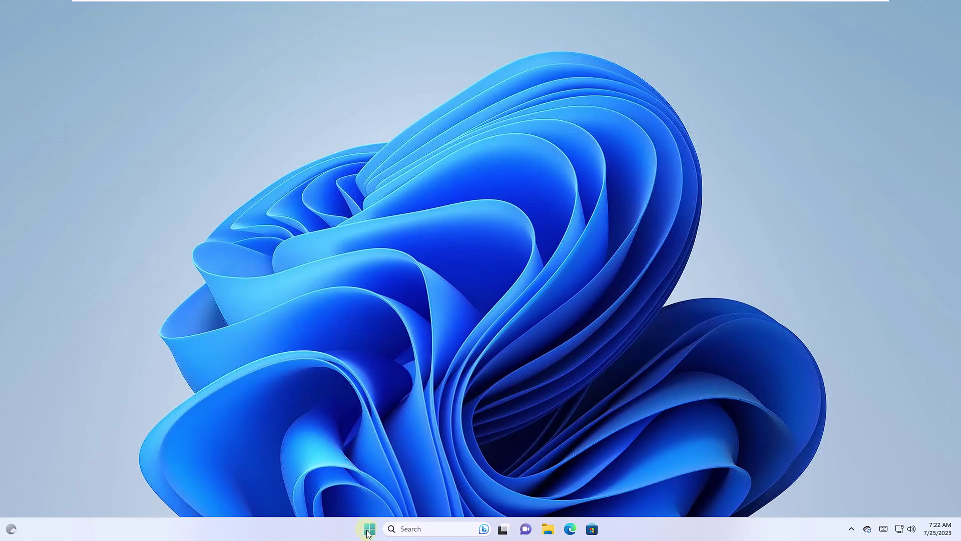
In an admin terminal, flush the DNS cache with ipconfig /flushdns and clear the screen
key(super+x)
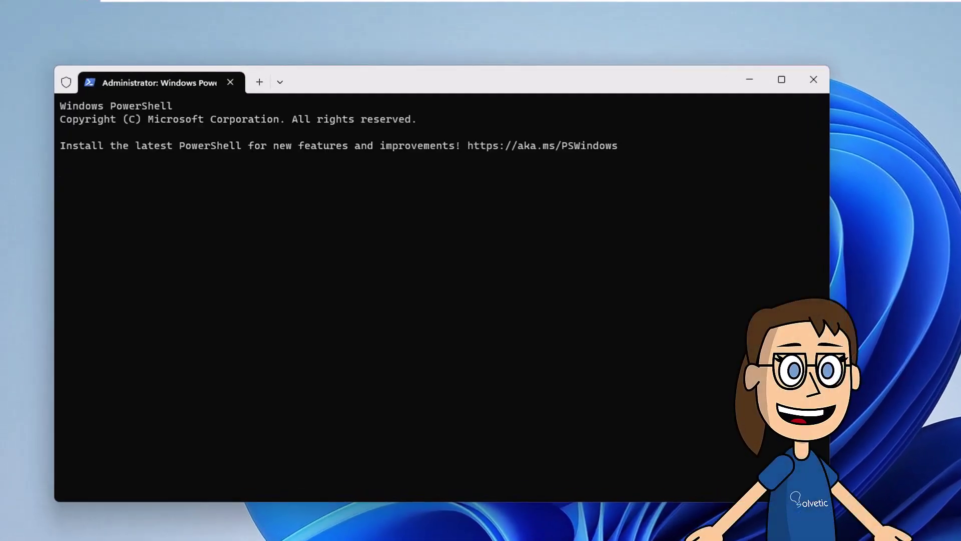
text(ip)
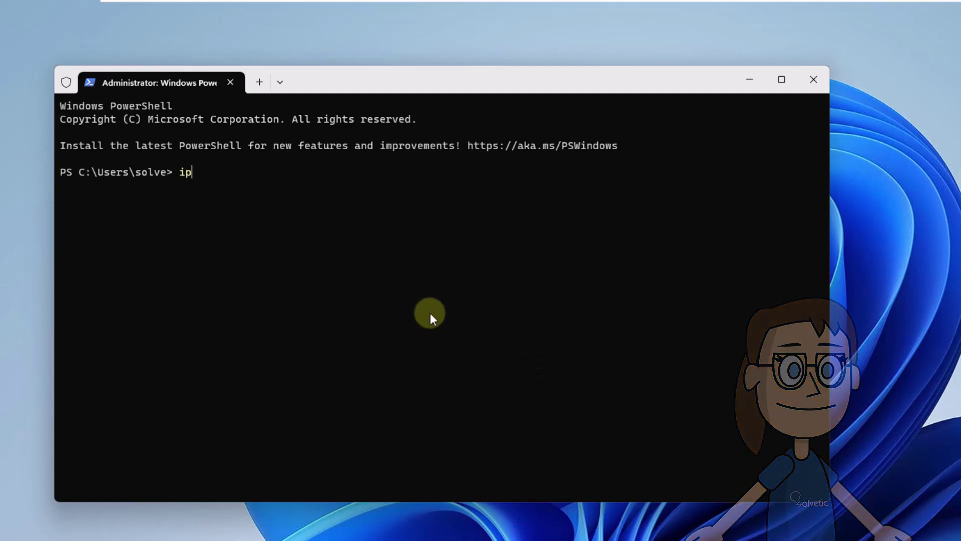
text(config /flushdns)
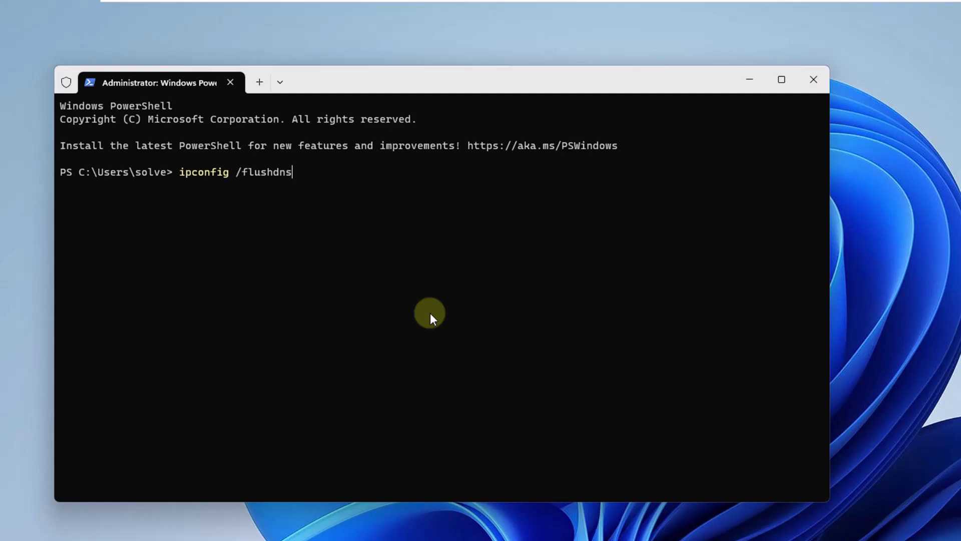
key(Return)
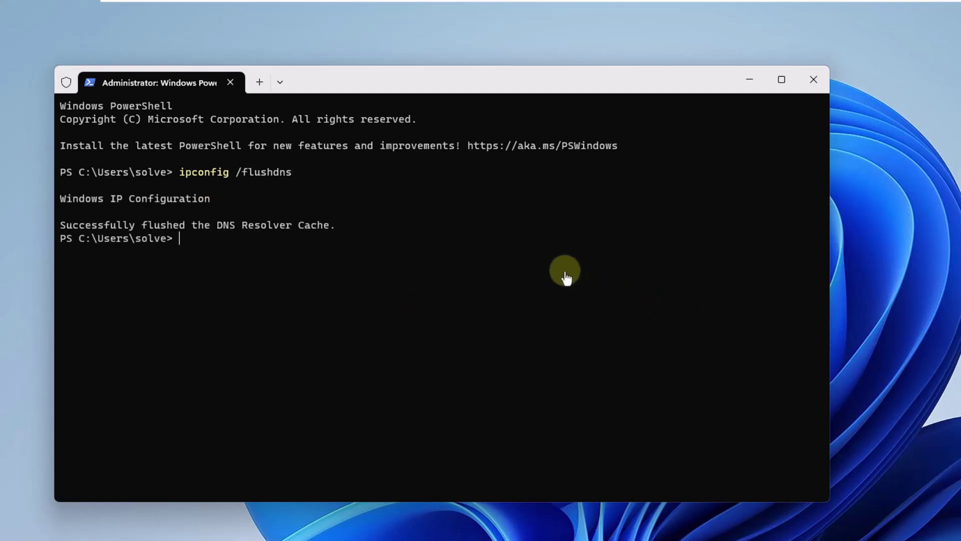
text(clear)
key(Return)
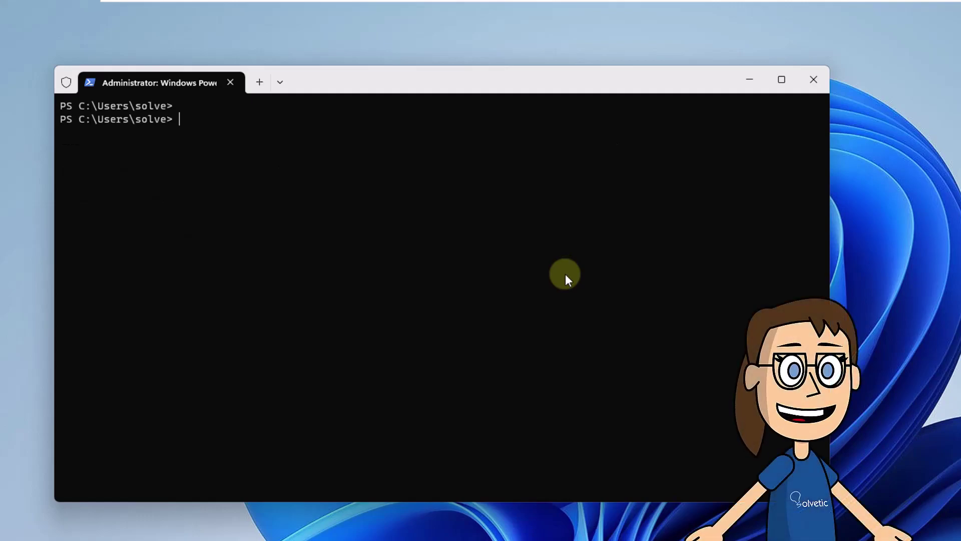
Run nbtstat -r, correcting the misspelled 'nbstat' first
text(nbst)
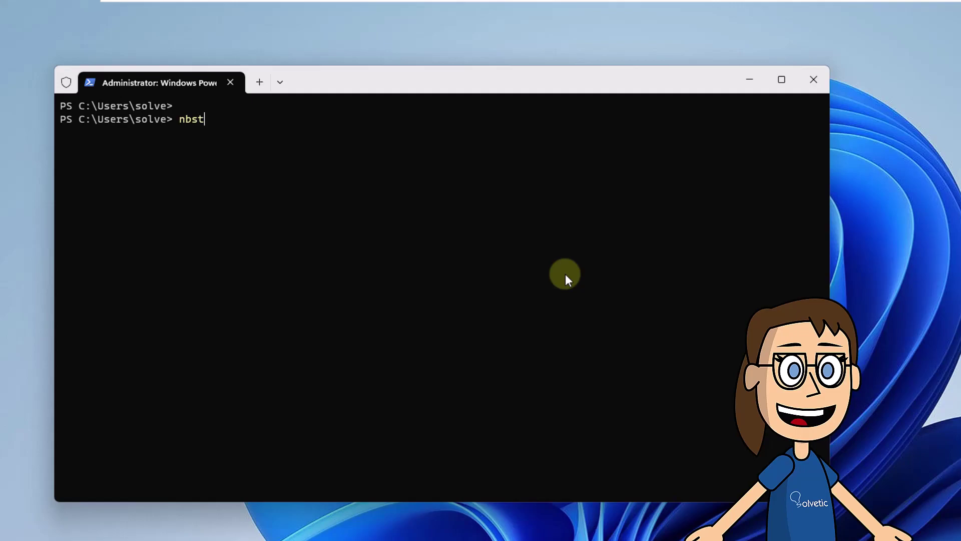
text(at -r)
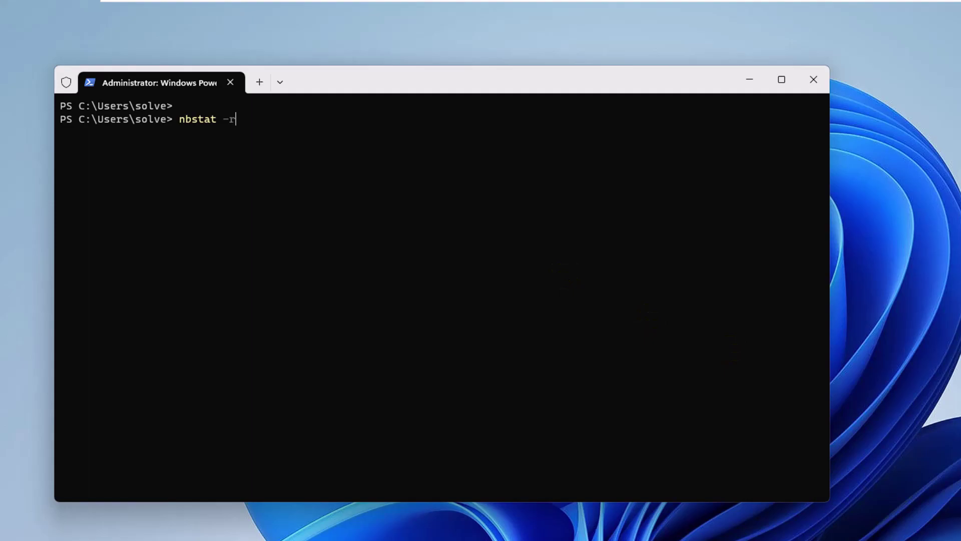
key(BackSpace)
key(BackSpace)
key(BackSpace)
key(BackSpace)
key(BackSpace)
key(BackSpace)
key(BackSpace)
text(tstat -r)
key(Return)
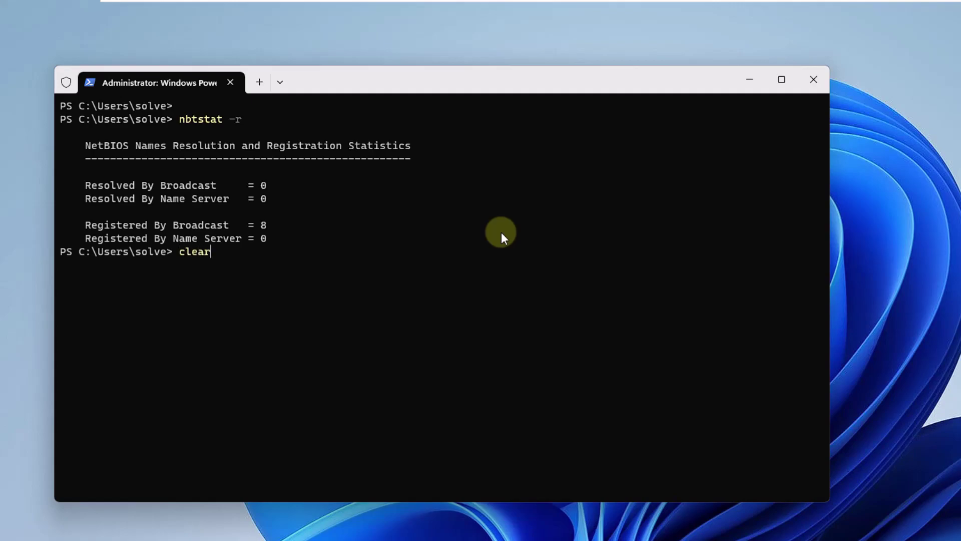
Clear the screen and reset the IP stack with netsh int ip reset
text(clear)
key(Return)
text(nets)
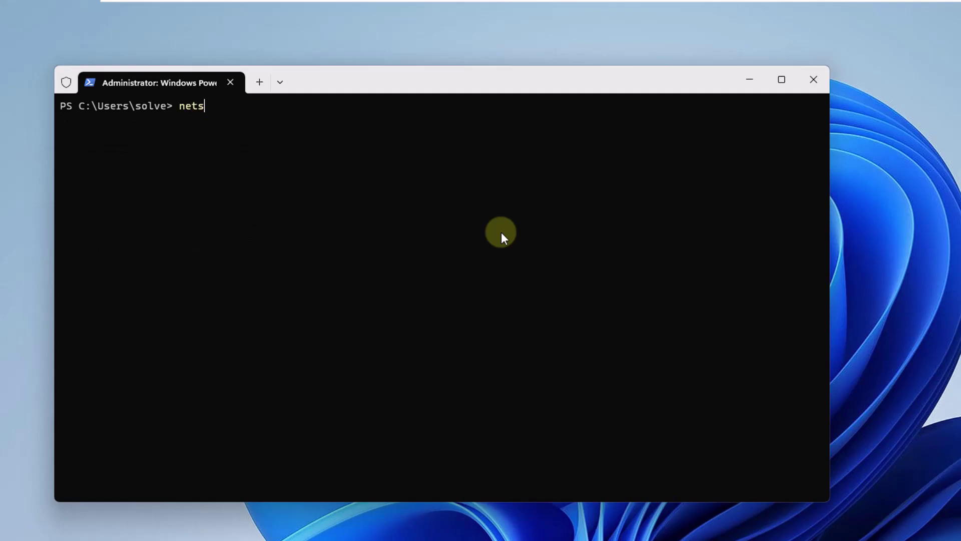
text(h int )
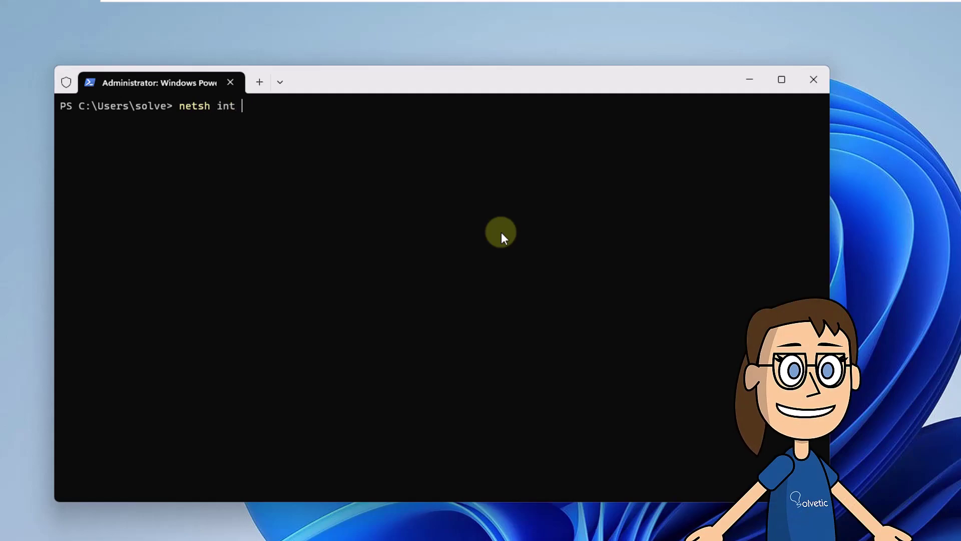
text(ip reset)
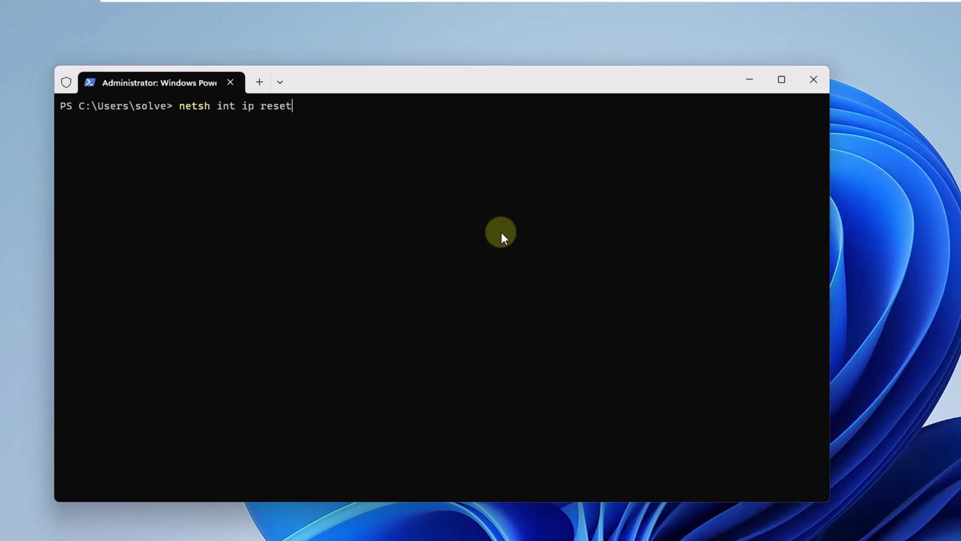
key(Return)
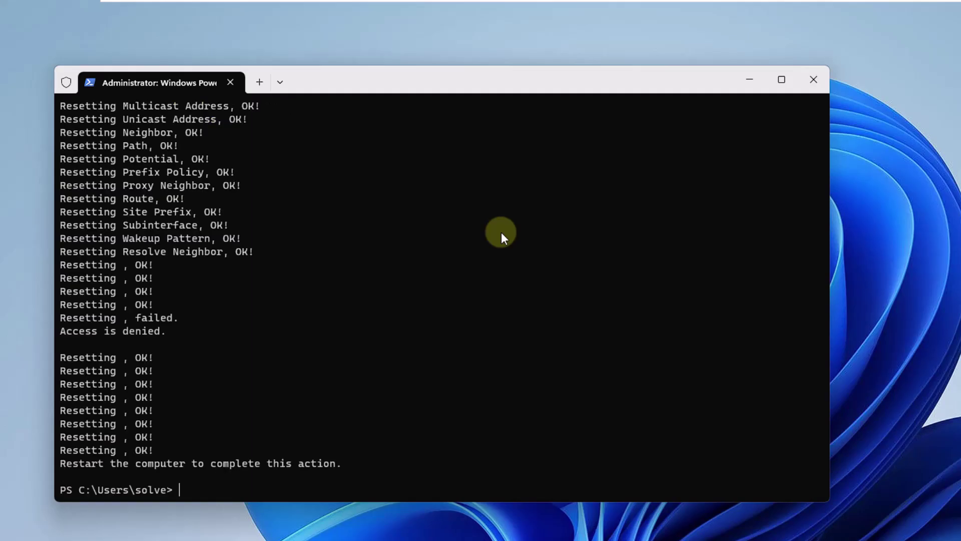
scroll(311, 301, up, 3)
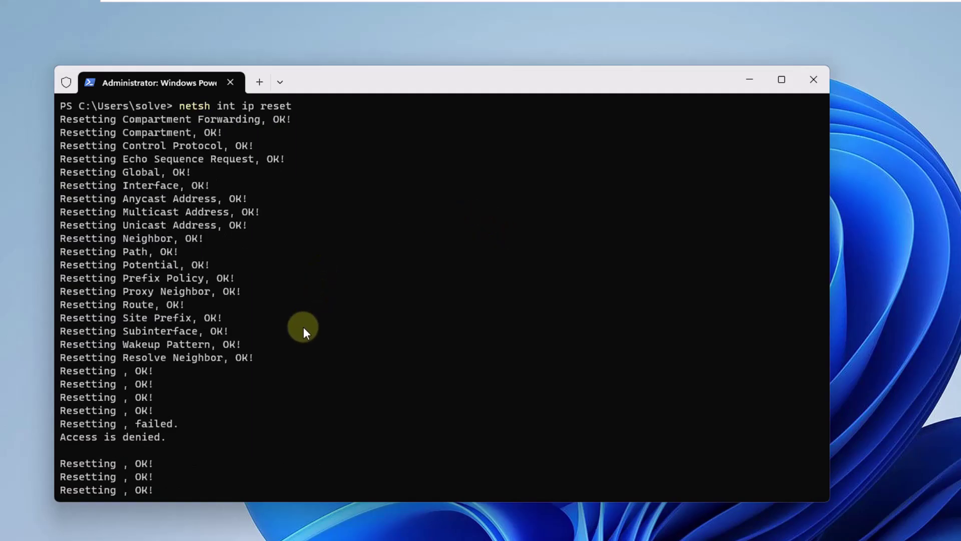
scroll(339, 339, down, 3)
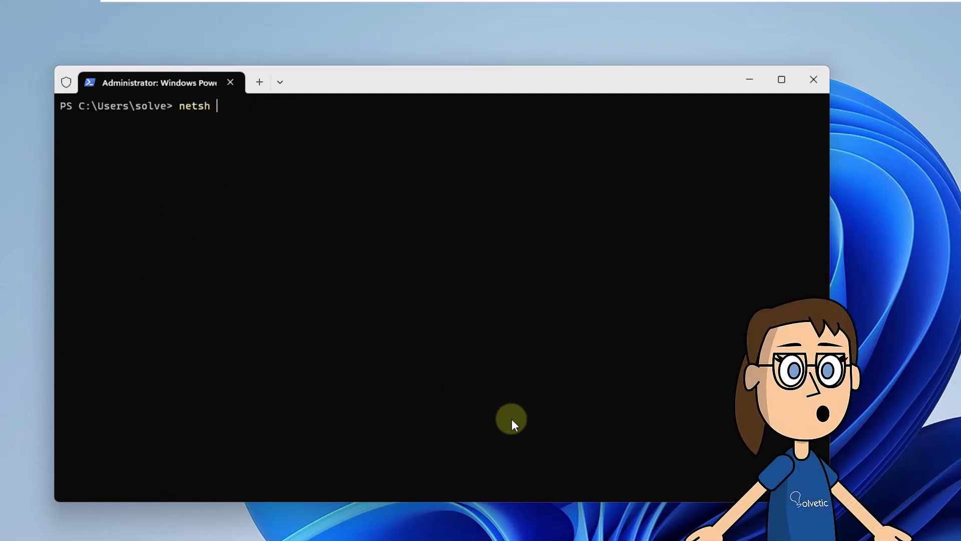
Reset the Winsock catalog with netsh winsock reset, then cls and exit PowerShell
text(insock r)
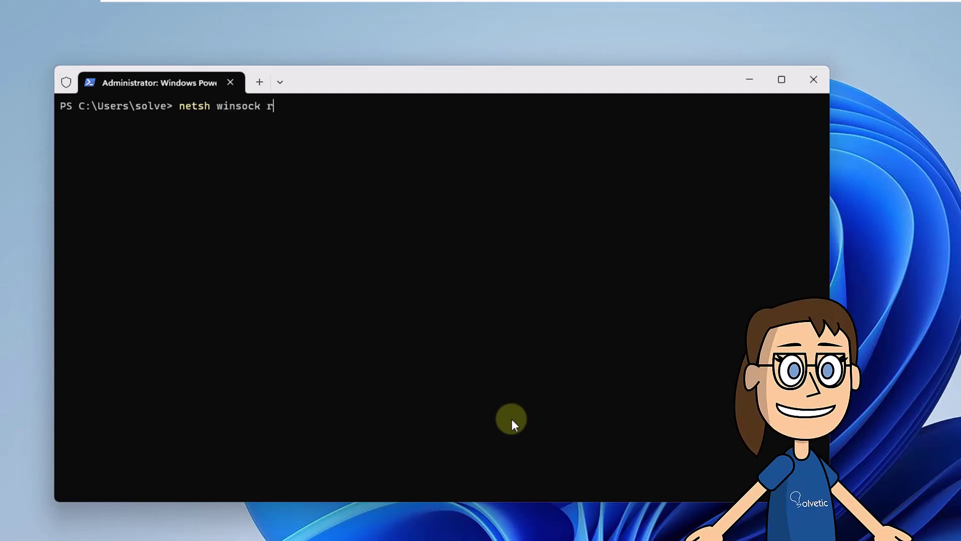
text(eset)
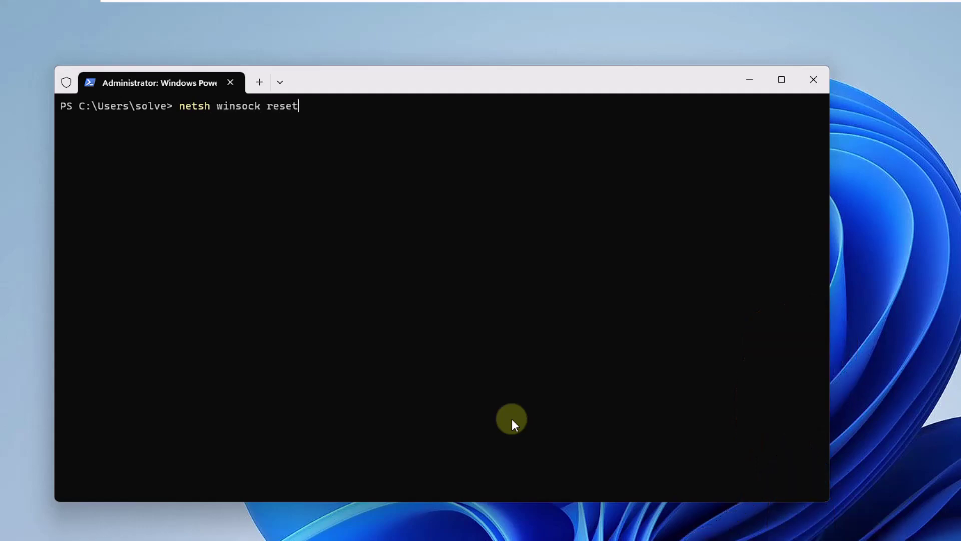
key(Return)
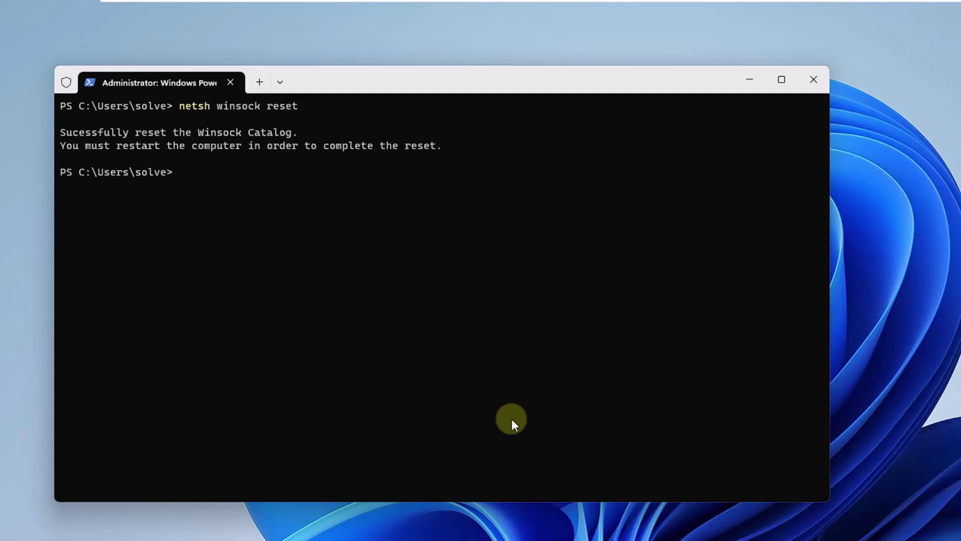
text(cls)
key(Return)
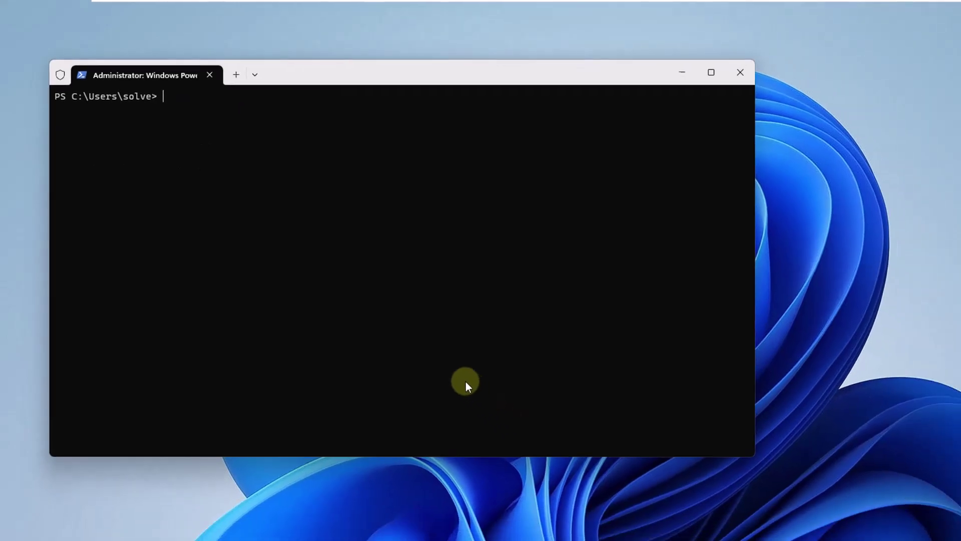
text(exit)
key(Return)
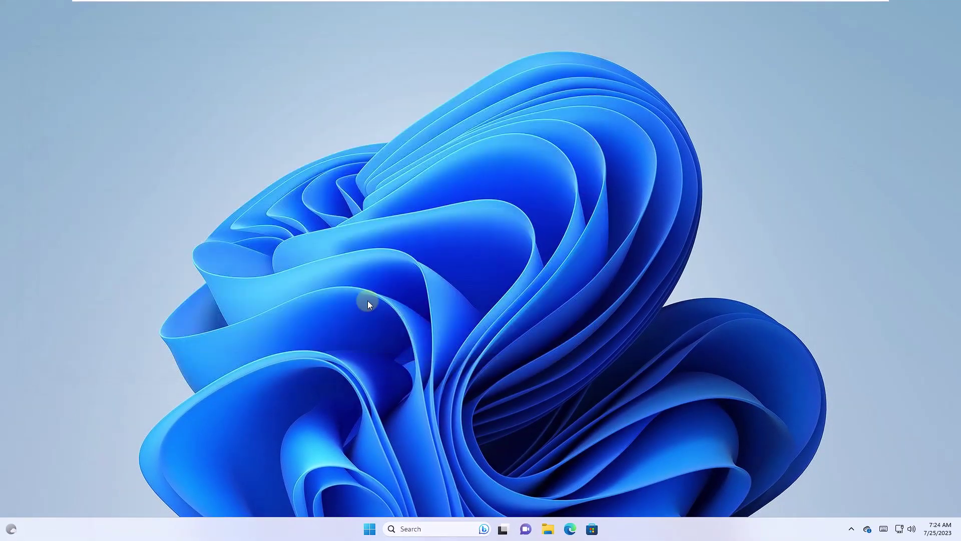
Restart Windows using the Power button in the Start menu
click(369, 528)
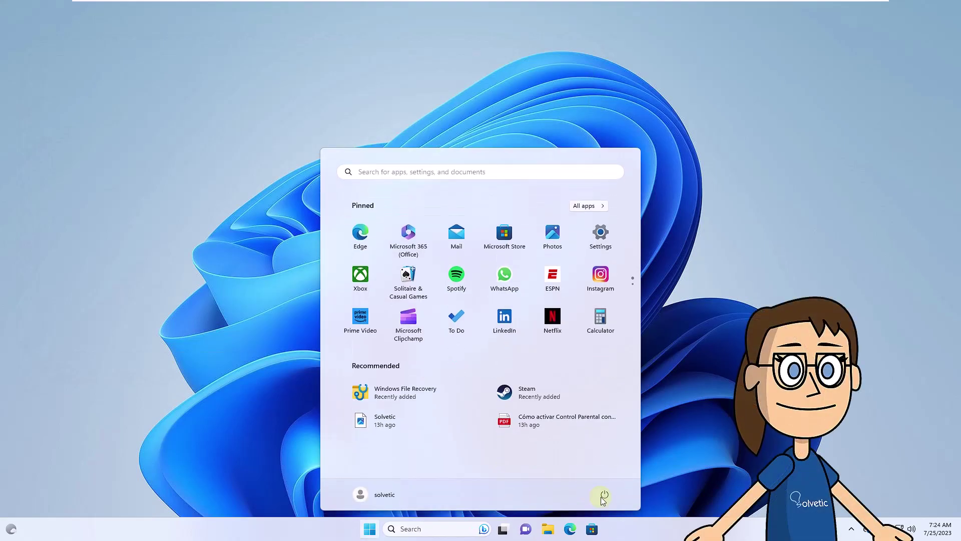
click(606, 496)
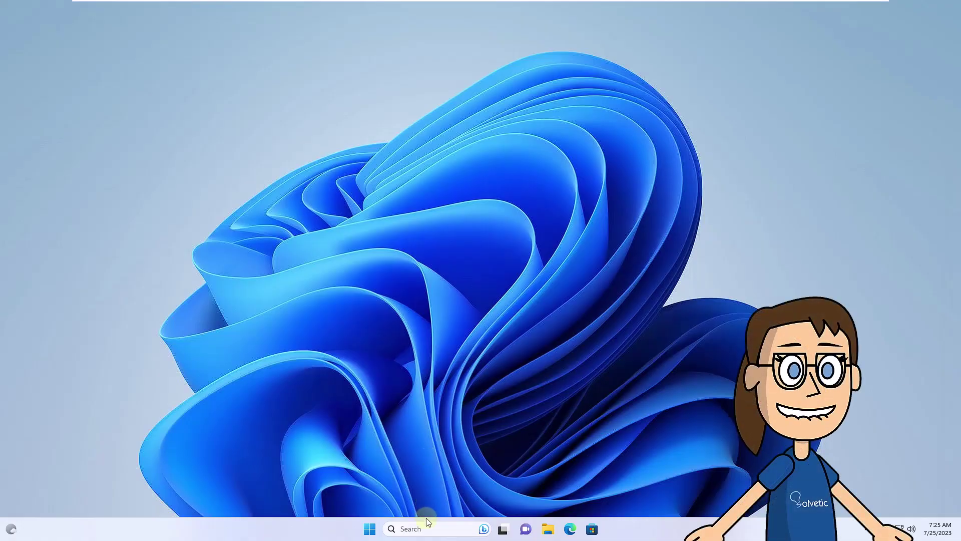
Launch Google Chrome from a 'goog' taskbar search, load solvetic.com, then minimize it
click(423, 529)
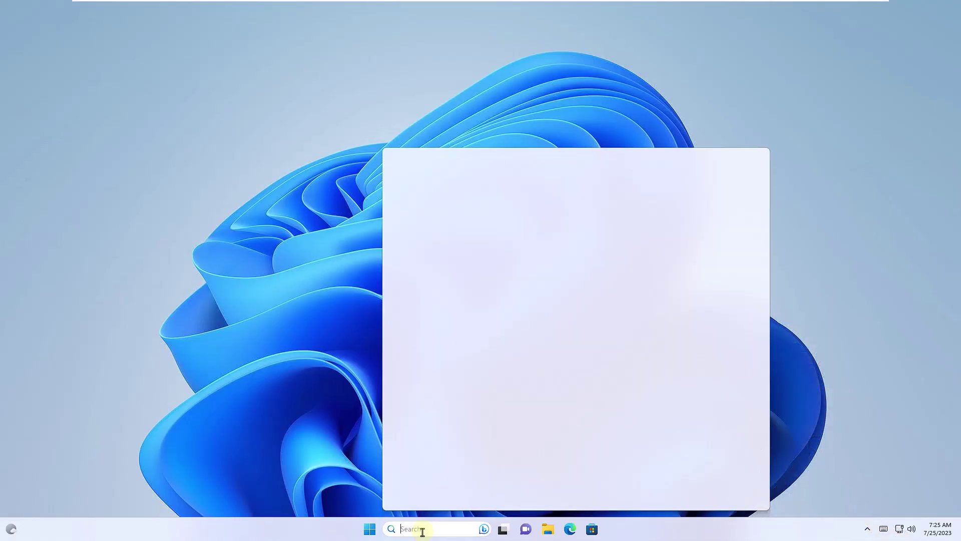
text(goog)
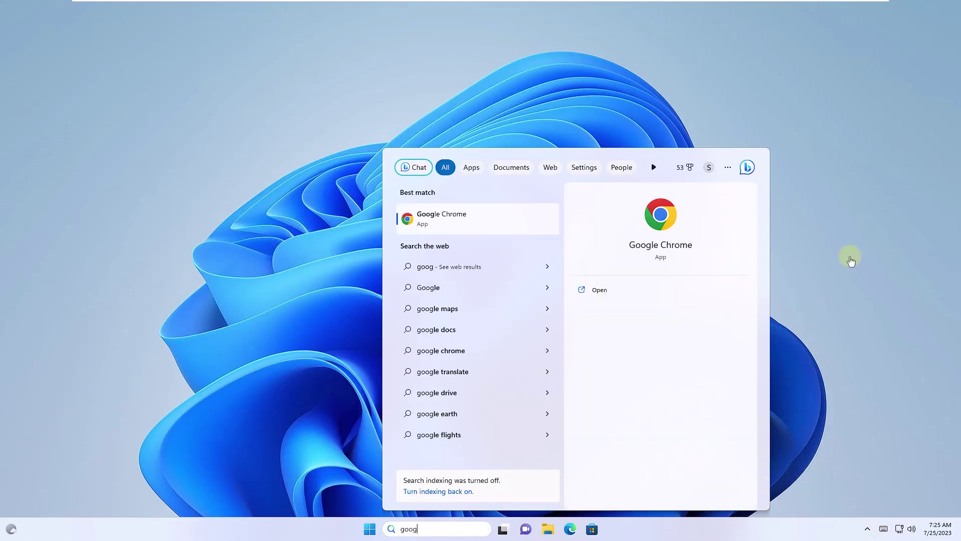
click(489, 223)
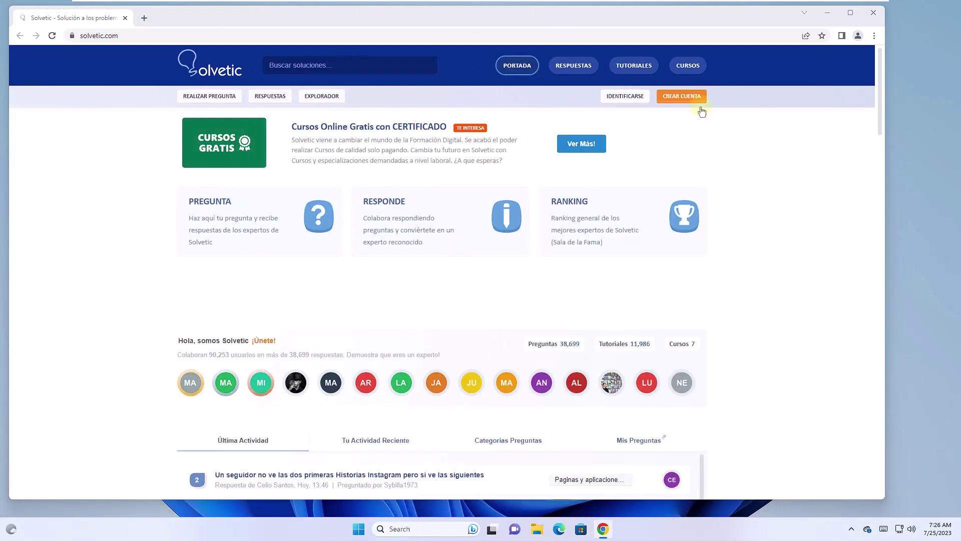
click(828, 13)
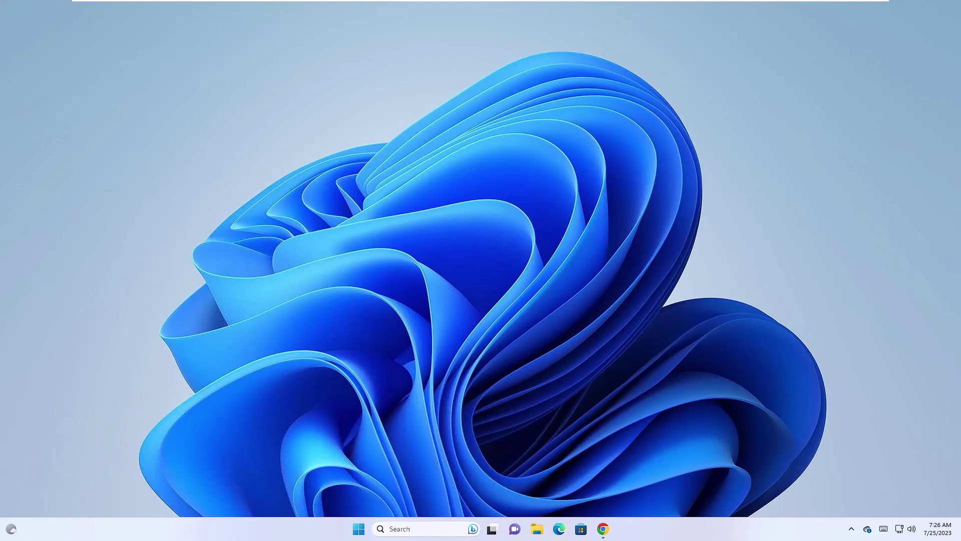
Open Ethernet0's properties from network connections and select Internet Protocol Version 4 (TCP/IPv4)
click(445, 525)
text(ne)
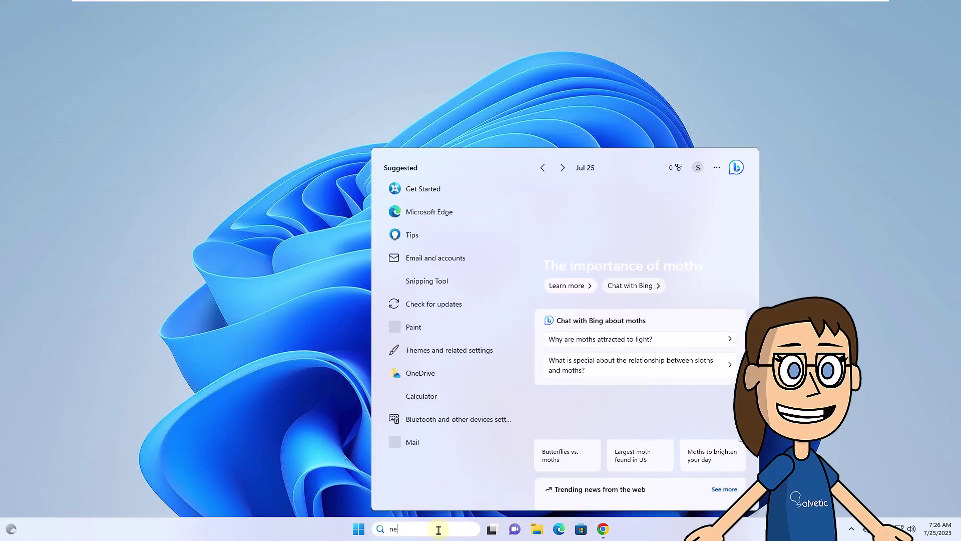
text(twork)
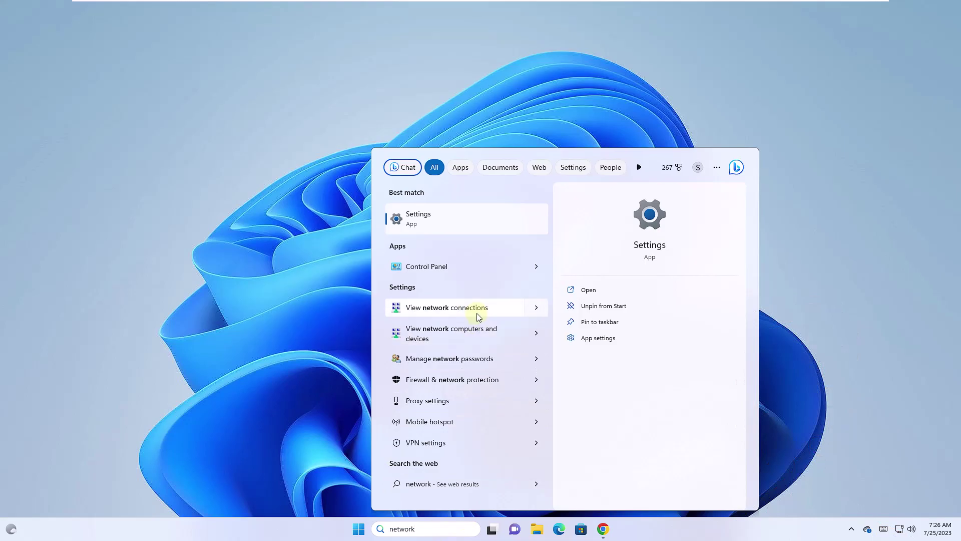
click(477, 313)
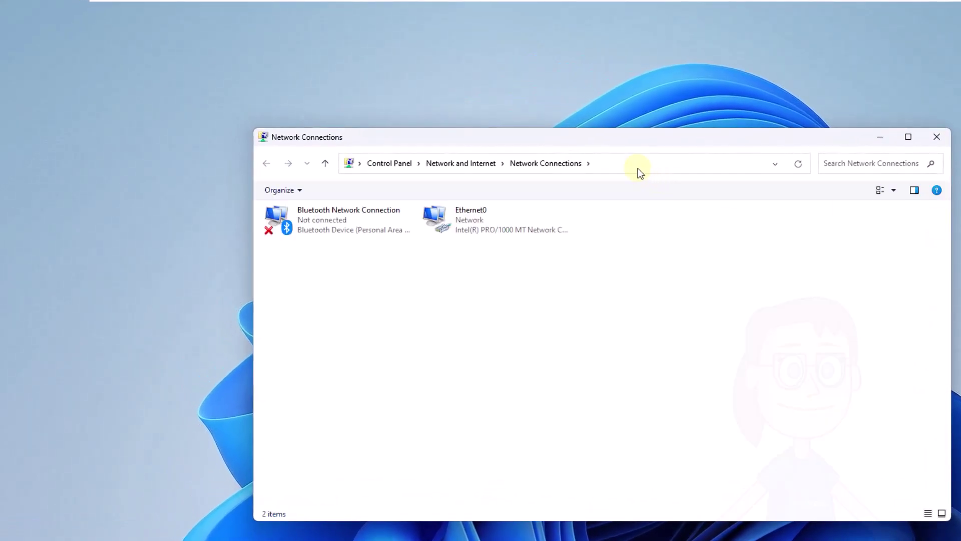
drag(612, 140, 499, 86)
click(378, 159)
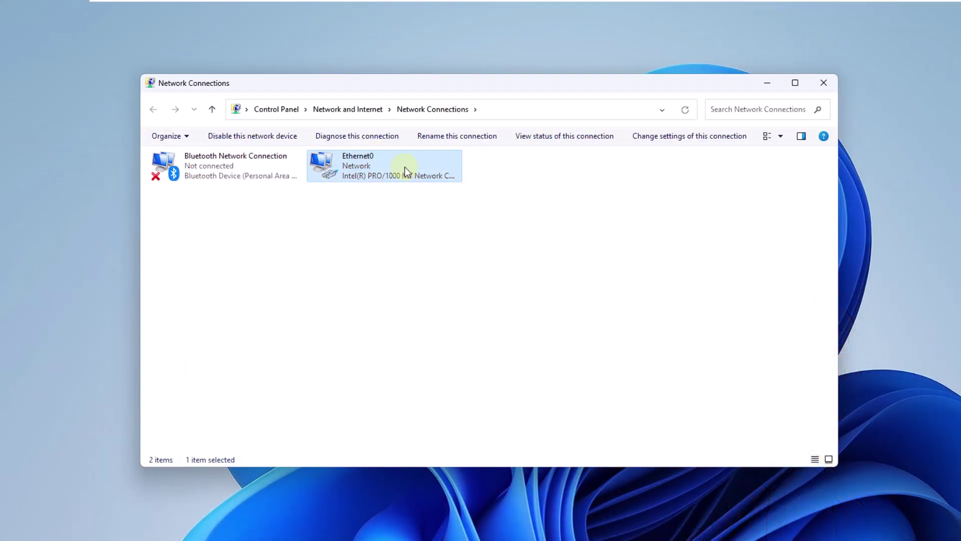
right_click(405, 167)
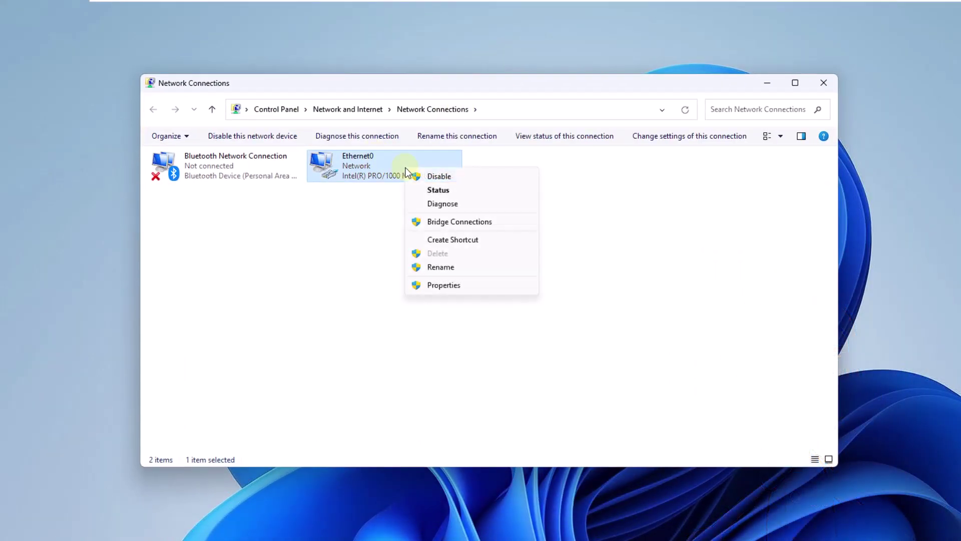
click(468, 285)
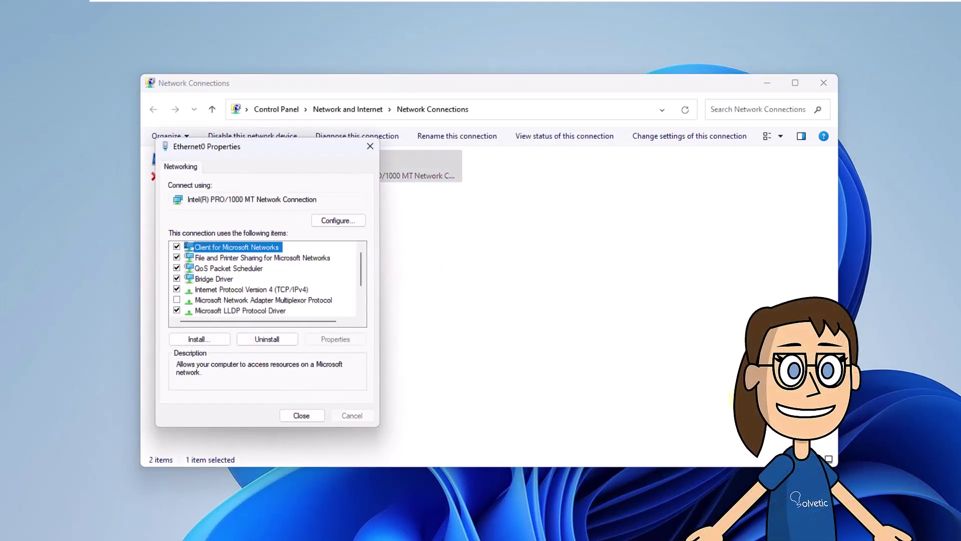
click(260, 290)
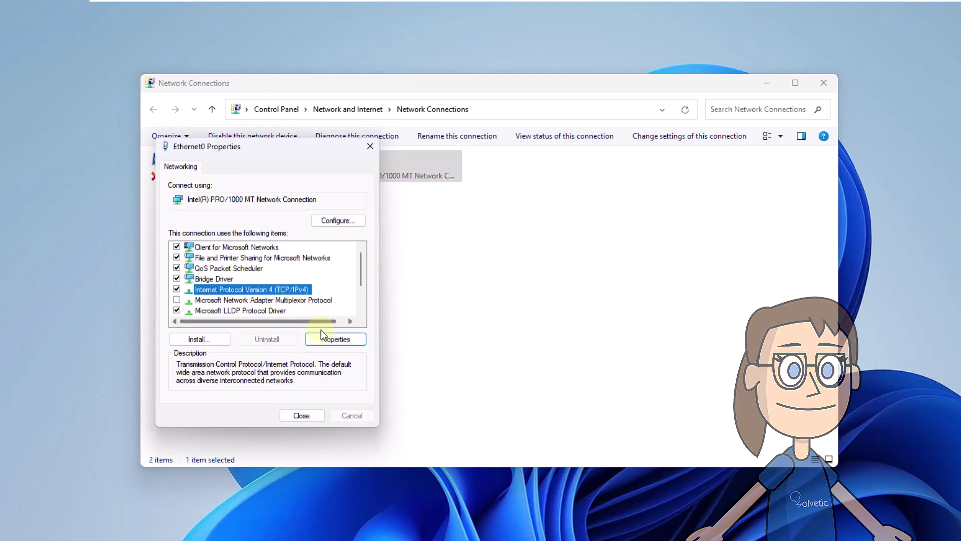
Set Ethernet0's DNS servers manually to 8.8.8.8 and 8.8.4.4, then close all network windows
click(327, 342)
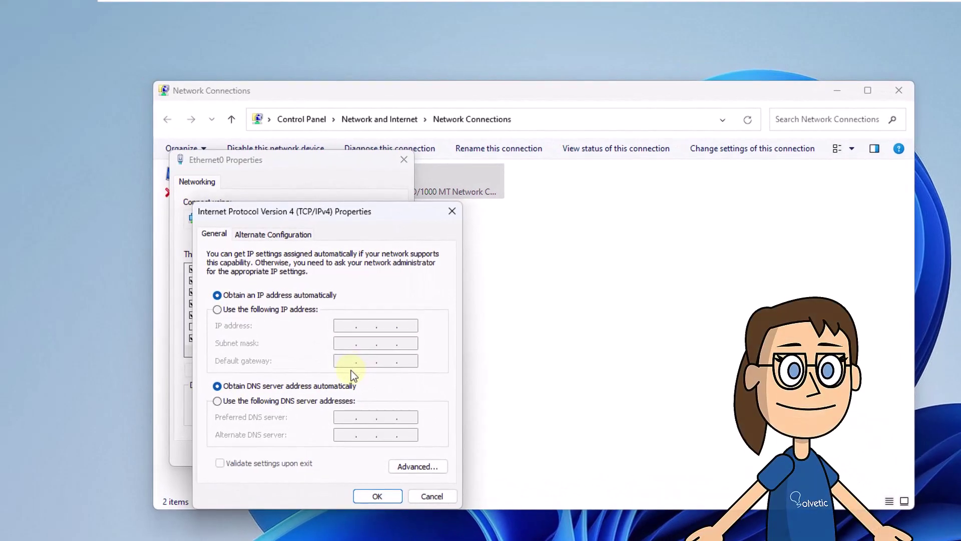
click(241, 400)
click(352, 416)
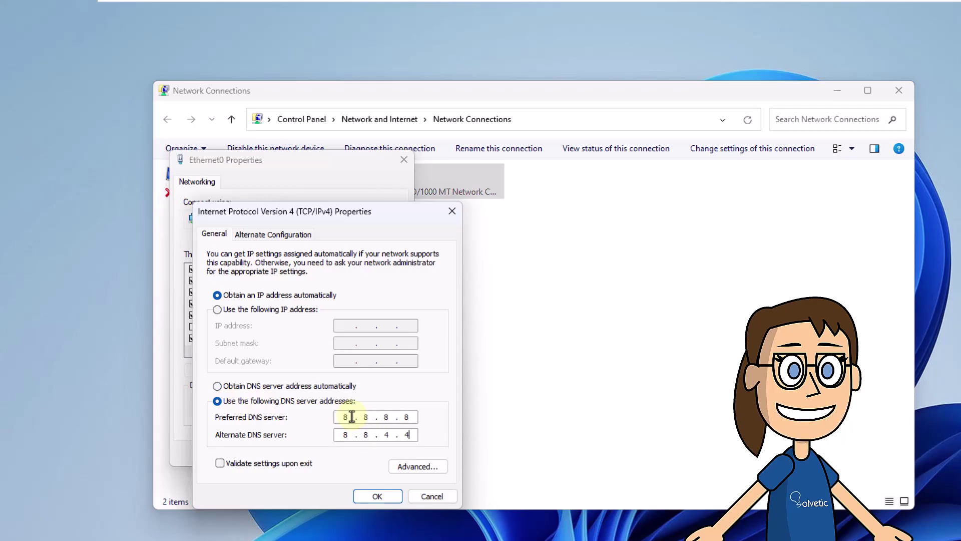
click(379, 496)
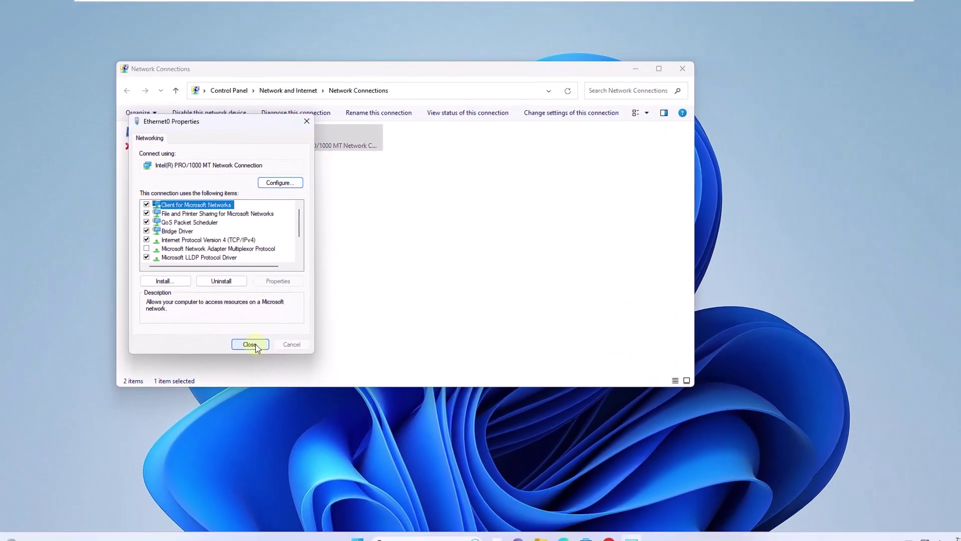
click(255, 344)
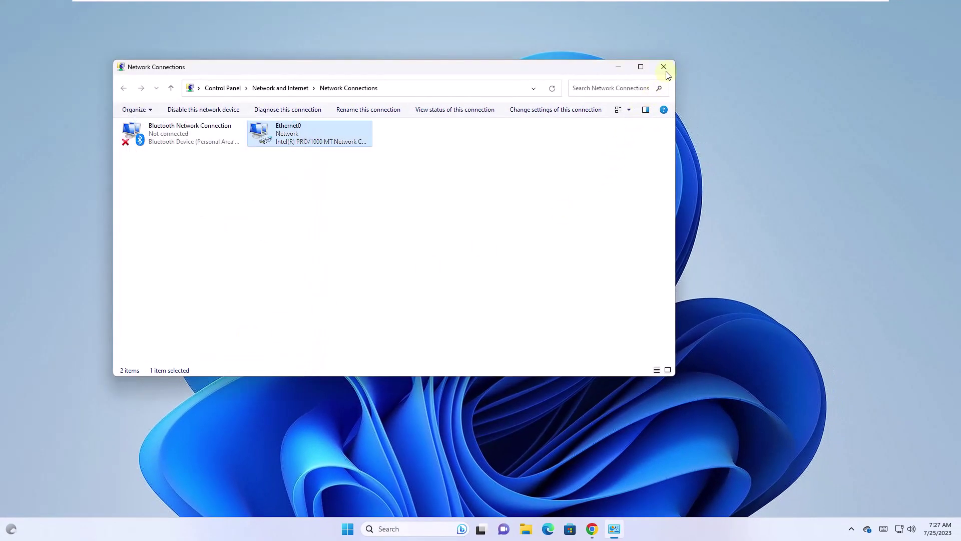
click(665, 68)
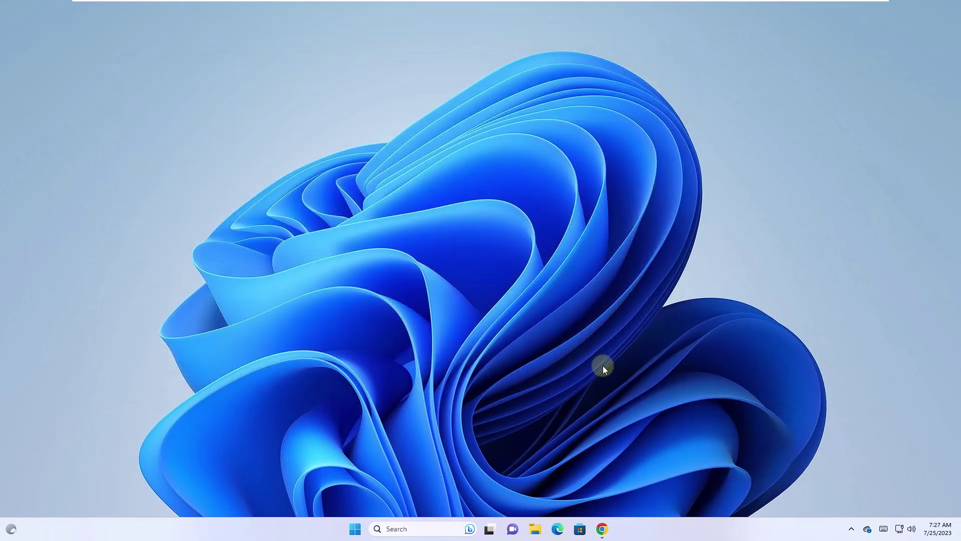
Restore Chrome from the taskbar and scroll solvetic.com to confirm it loads
click(604, 529)
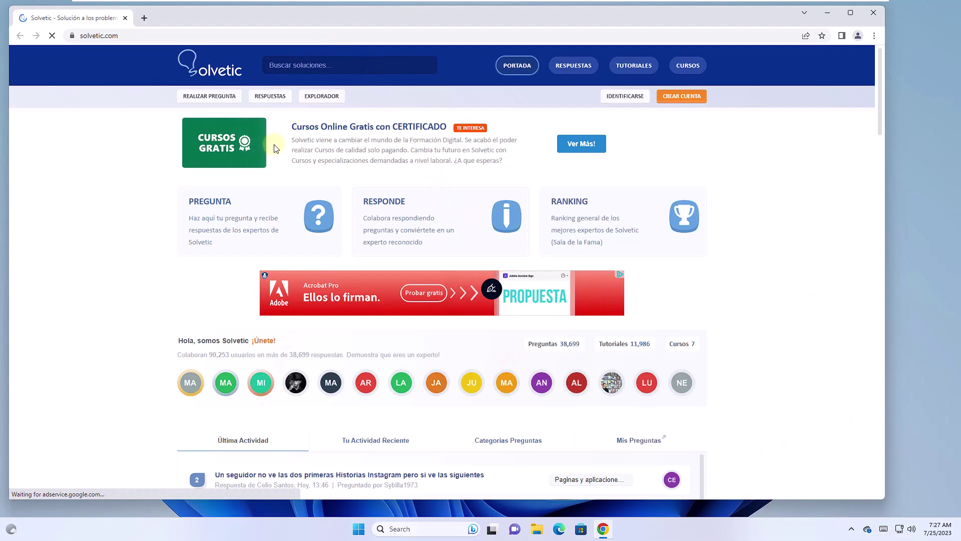
scroll(298, 301, down, 5)
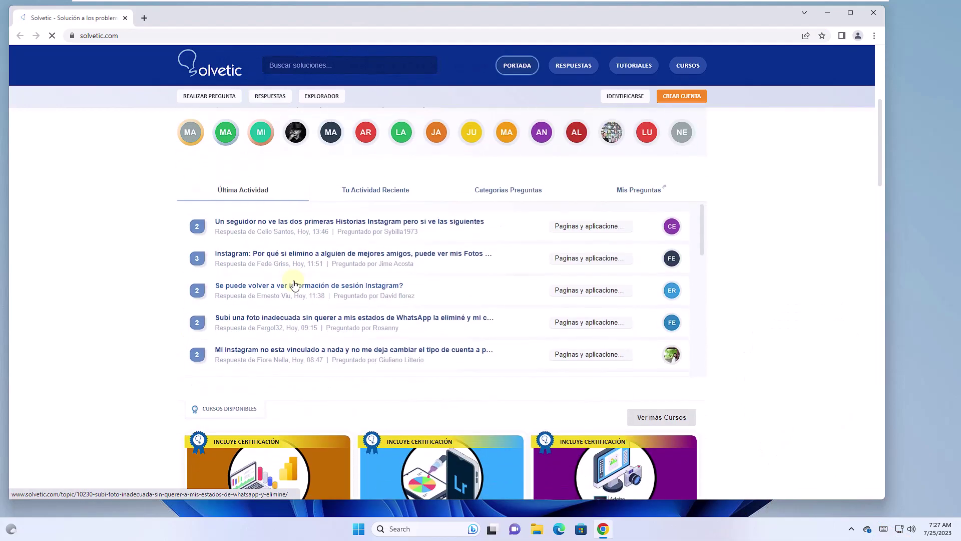
scroll(294, 285, down, 10)
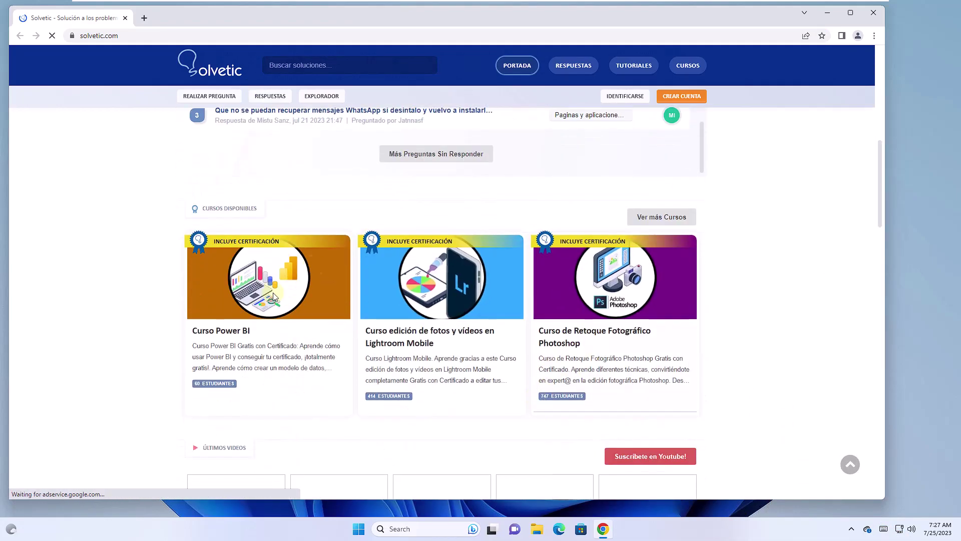
scroll(273, 296, up, 6)
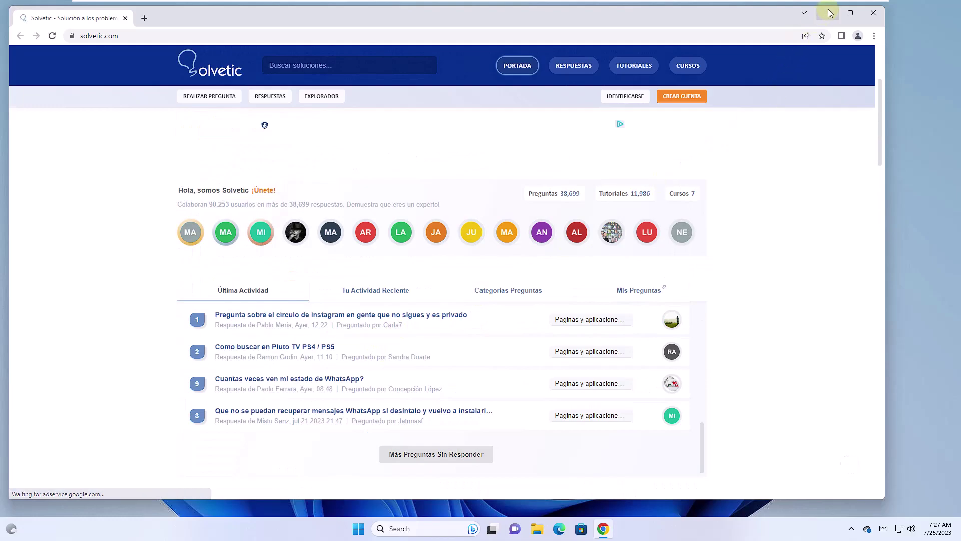
Minimize Chrome and open Internet Options from a Windows search for 'internet'
click(827, 13)
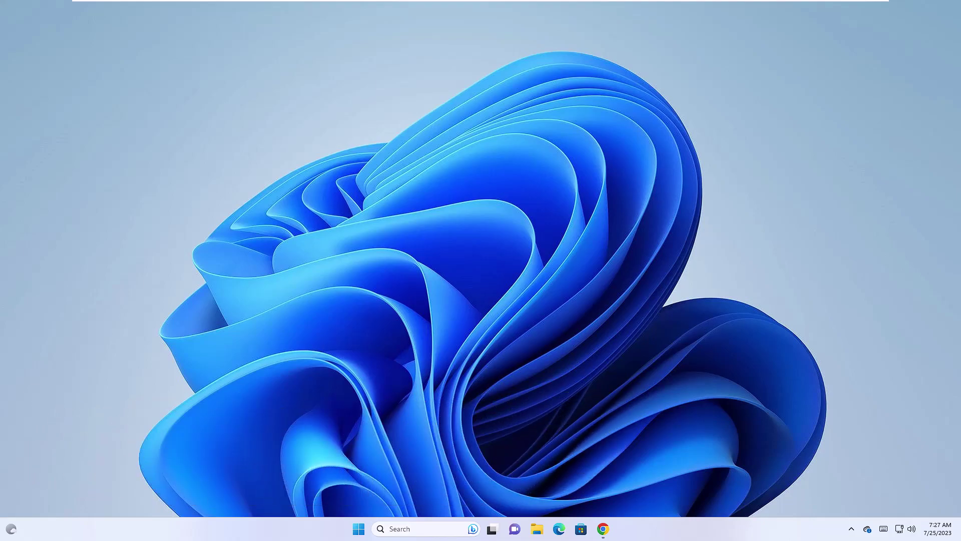
click(433, 528)
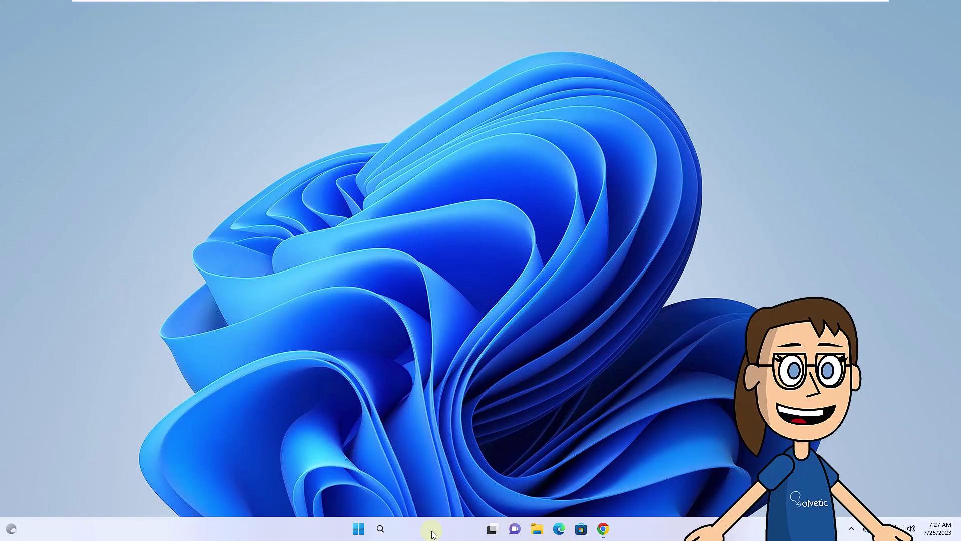
text(inter)
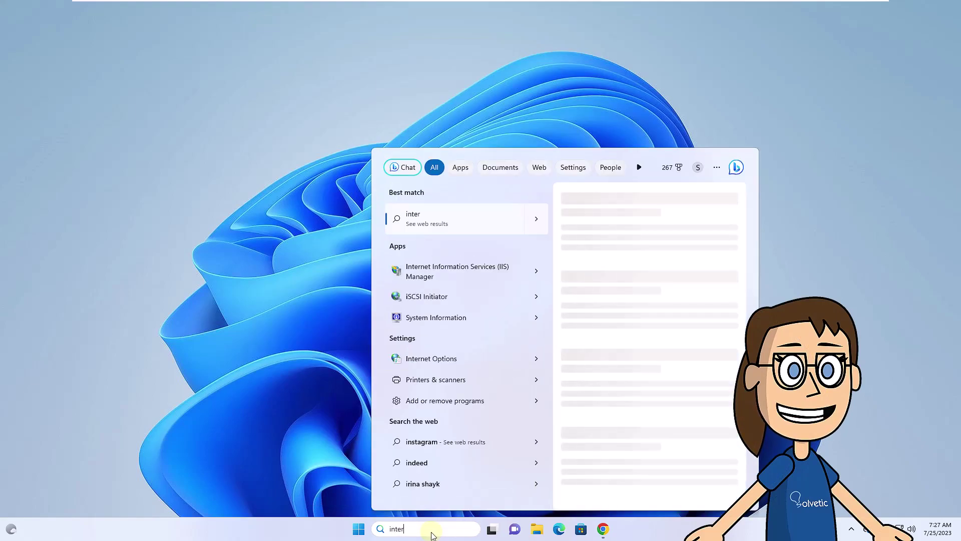
text(net)
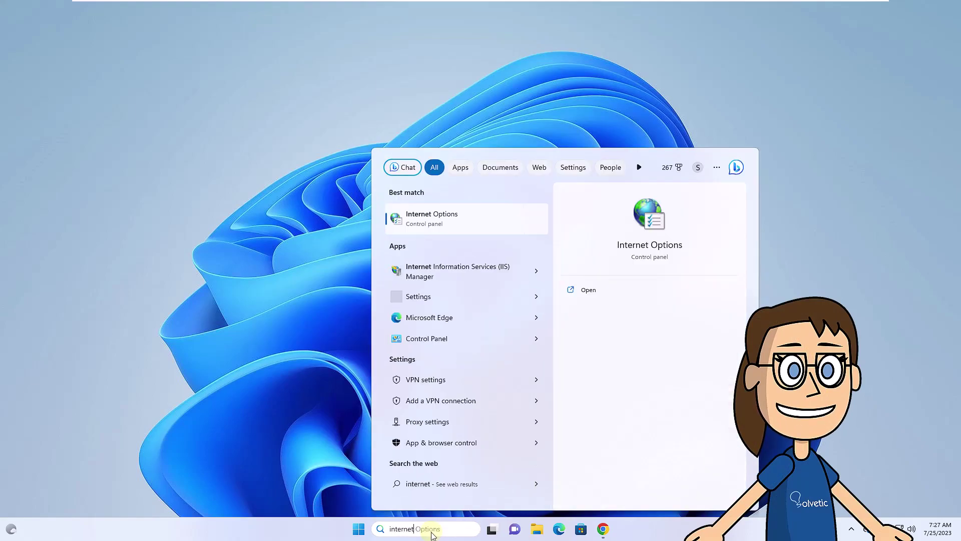
click(451, 224)
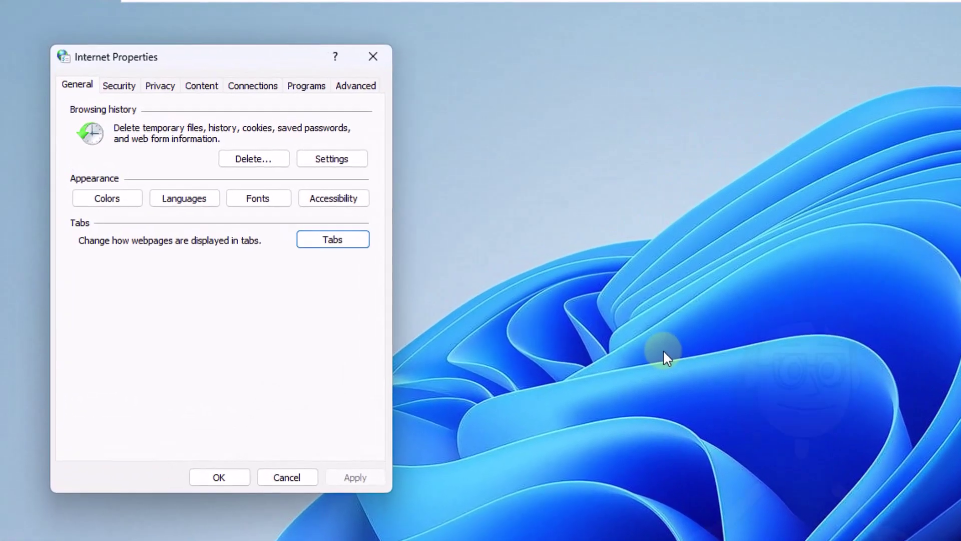
In the Connections tab's LAN settings, confirm automatic detection is on and no proxy is used
click(208, 93)
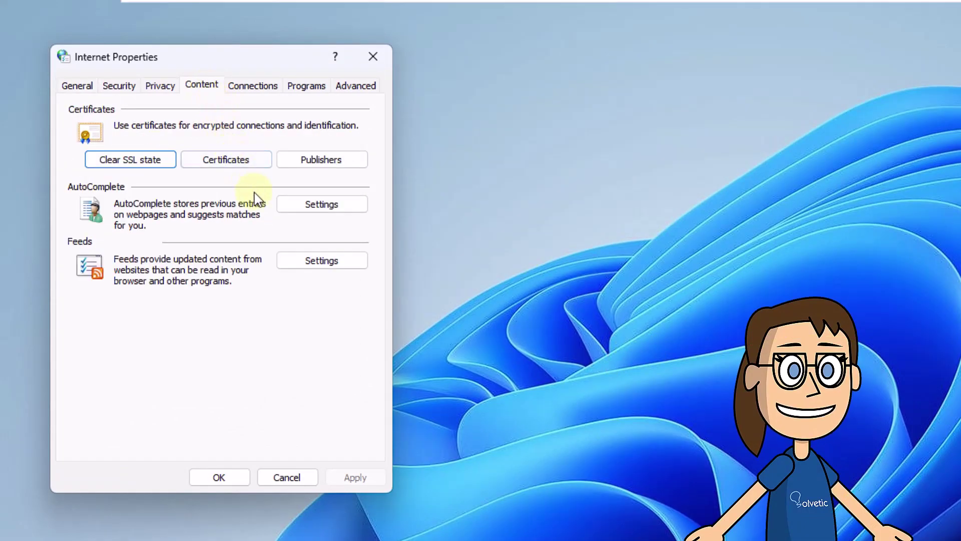
click(256, 93)
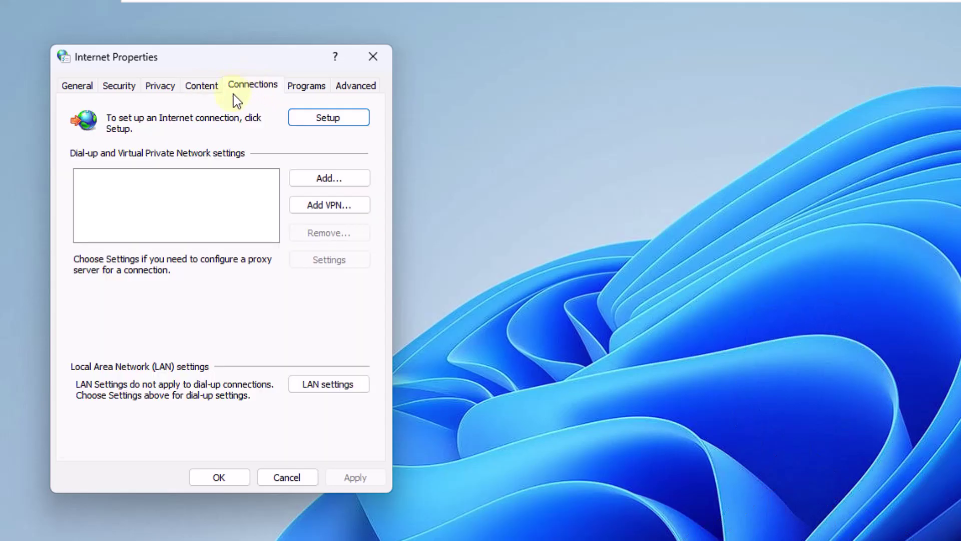
click(322, 390)
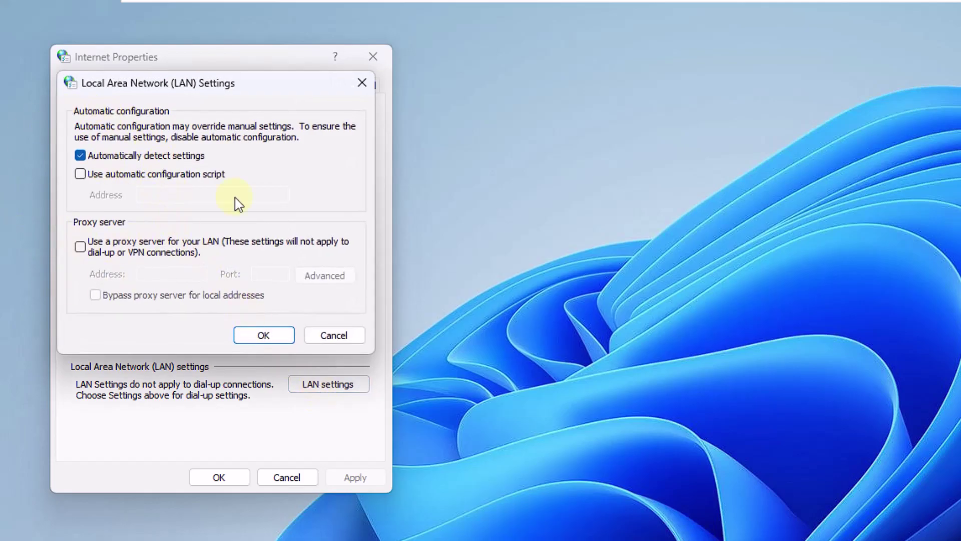
click(286, 334)
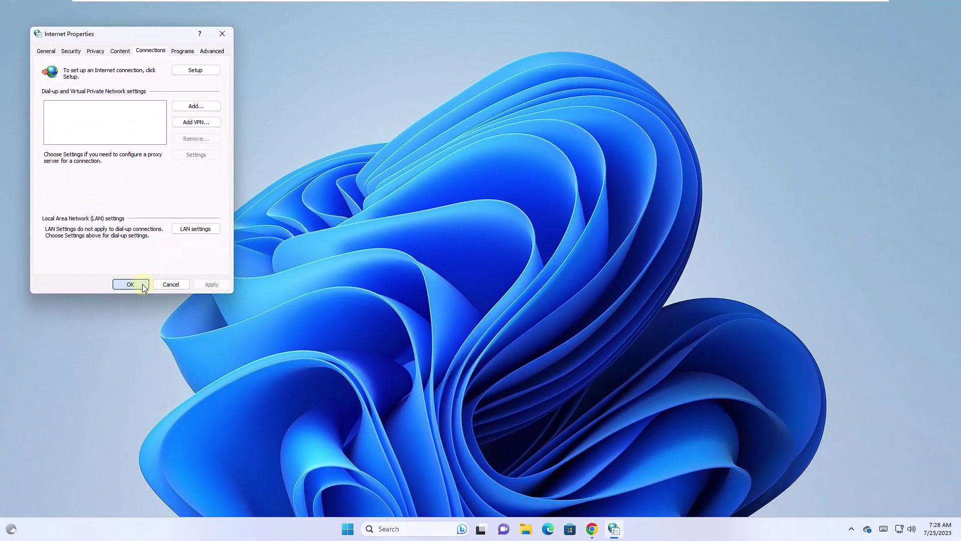
Apply the Internet Properties change, check solvetic.com in Chrome, then minimize Chrome to show the desktop
click(130, 284)
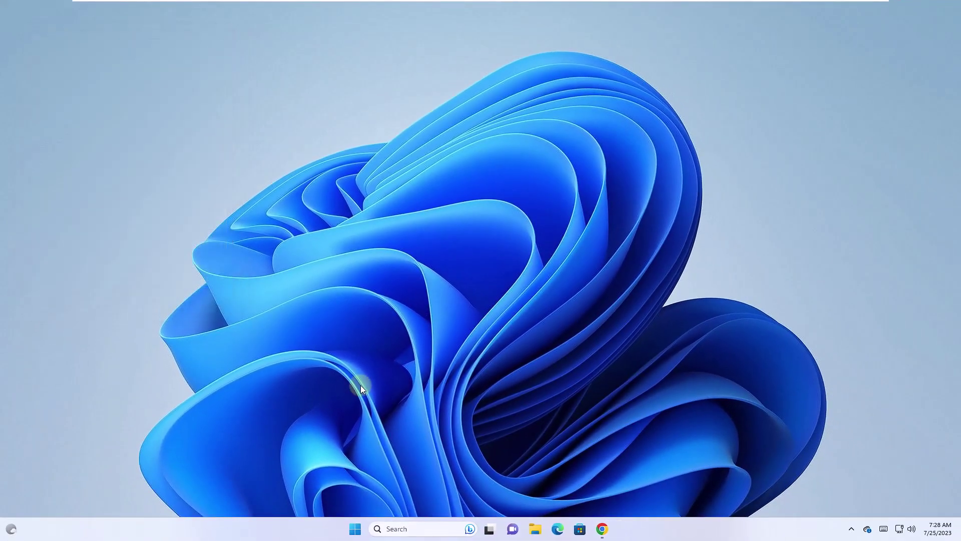
click(604, 531)
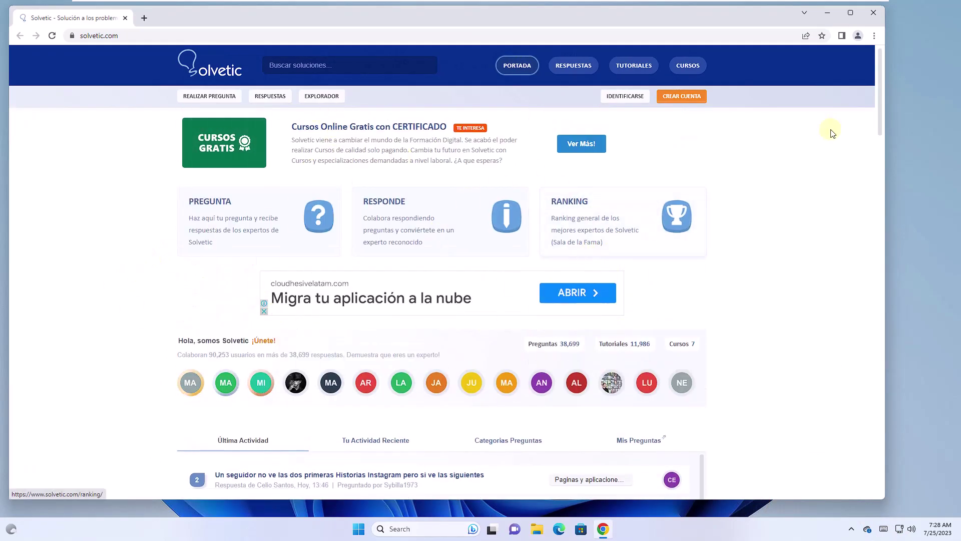
click(831, 14)
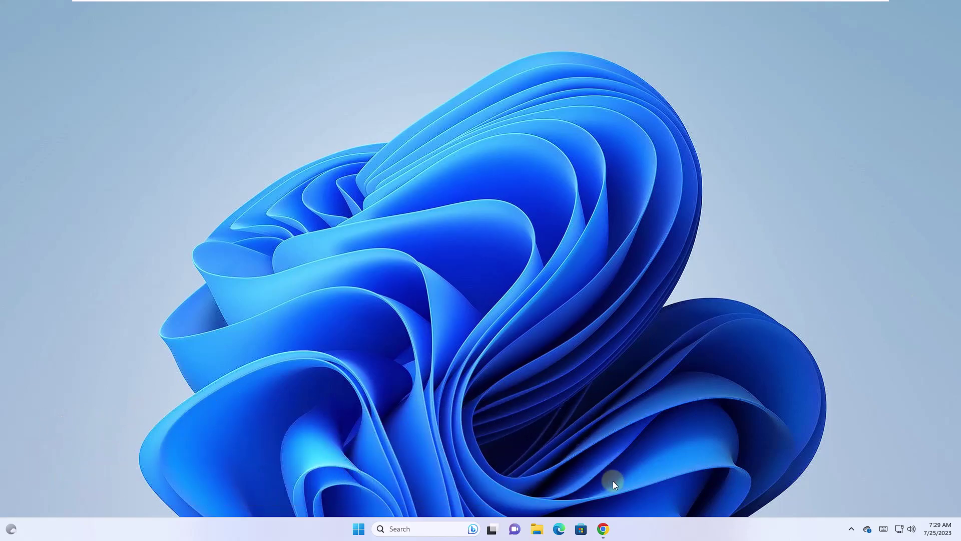
Clear Chrome's browsing history, cookies and cached images and files for the Last 4 weeks
click(608, 523)
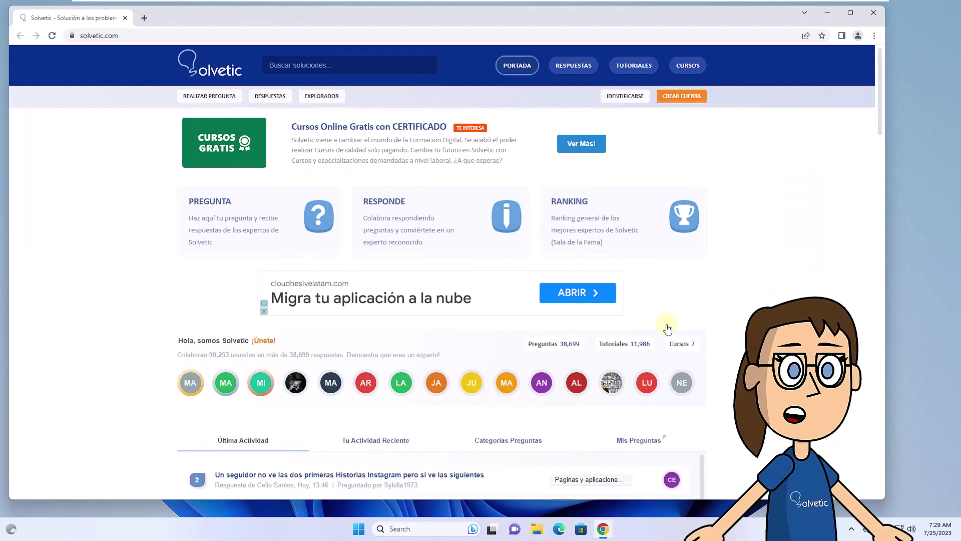
click(875, 35)
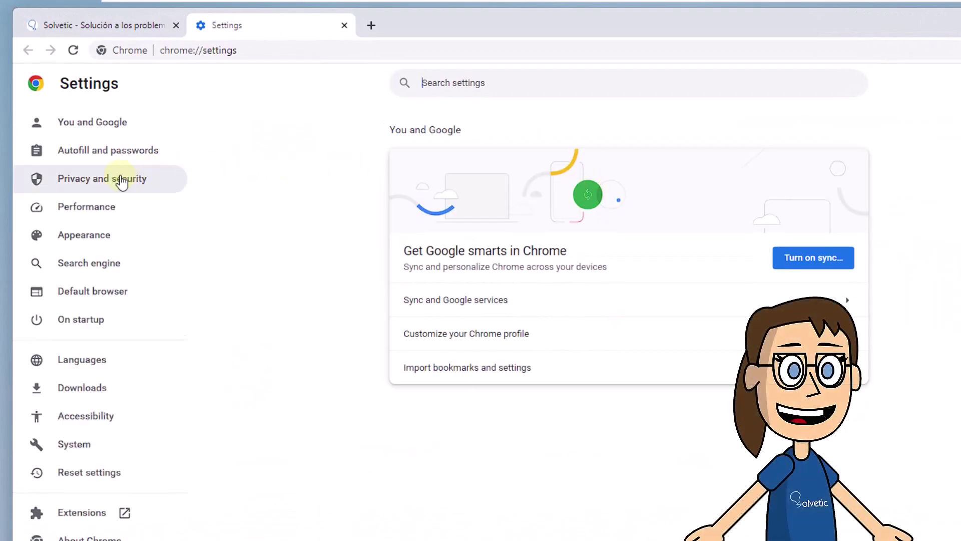
click(121, 183)
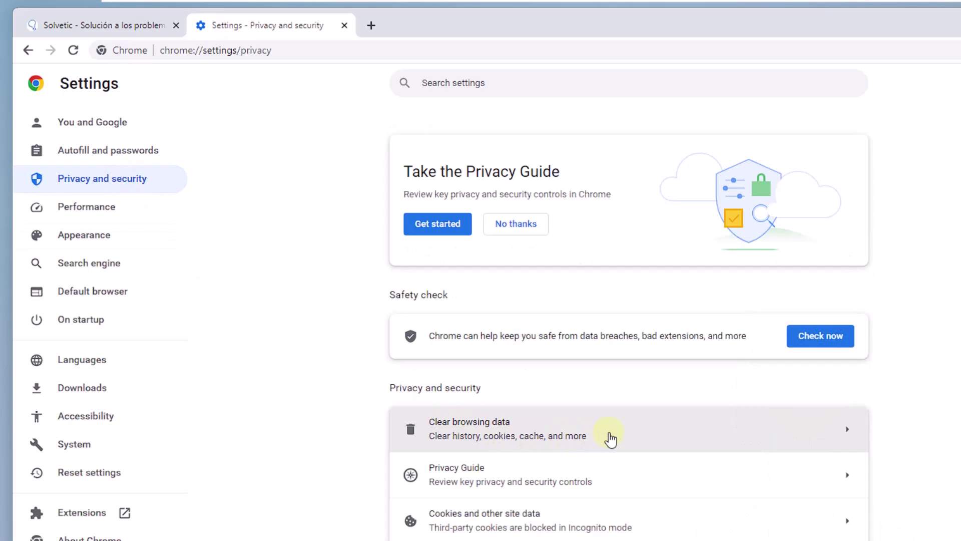
click(611, 439)
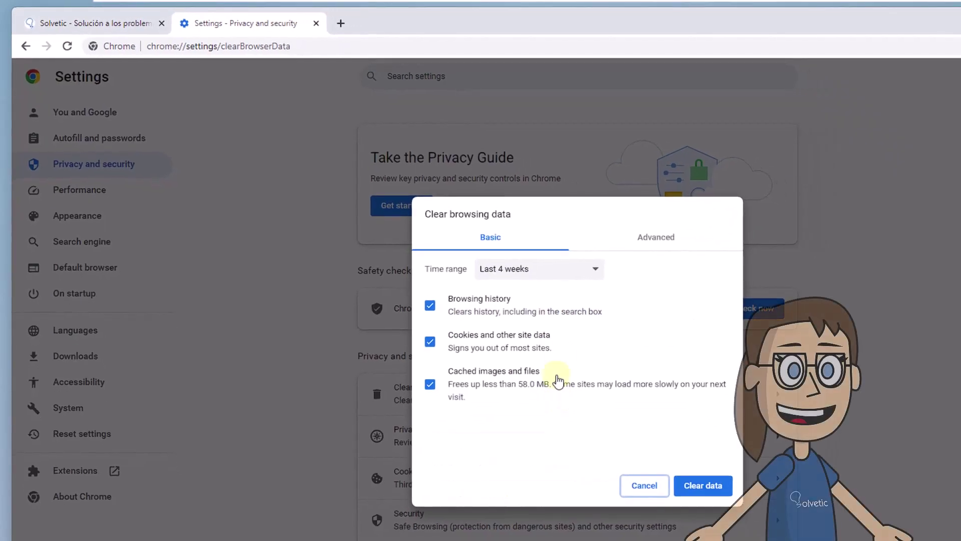
click(580, 279)
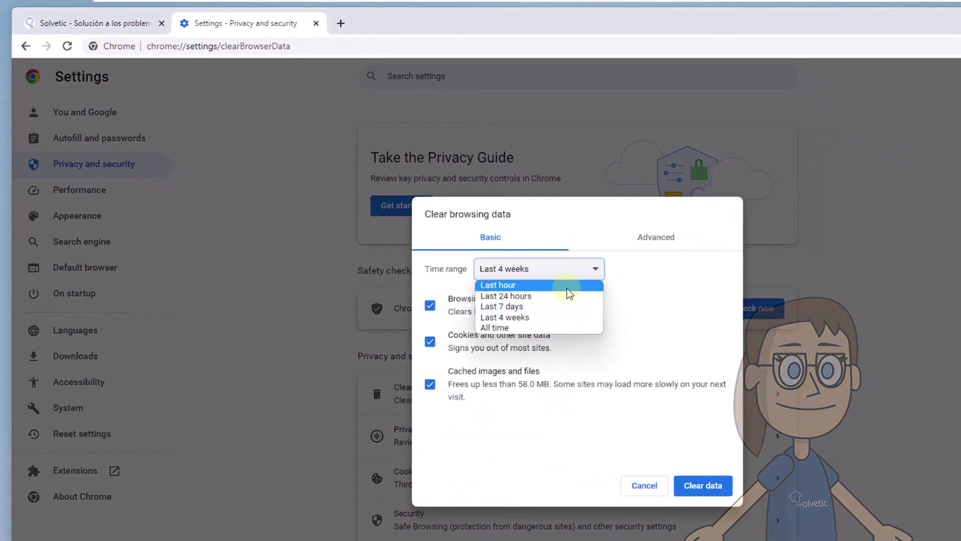
key(Escape)
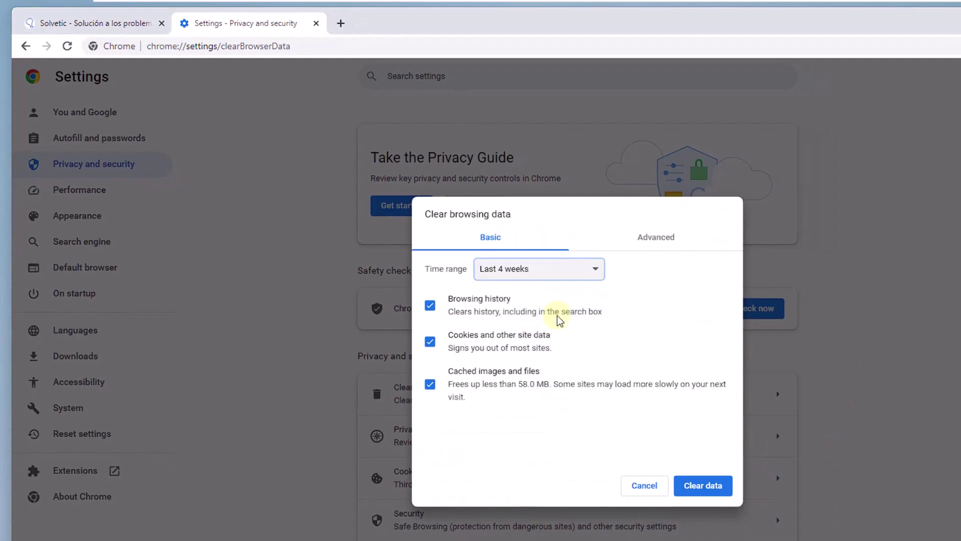
click(712, 486)
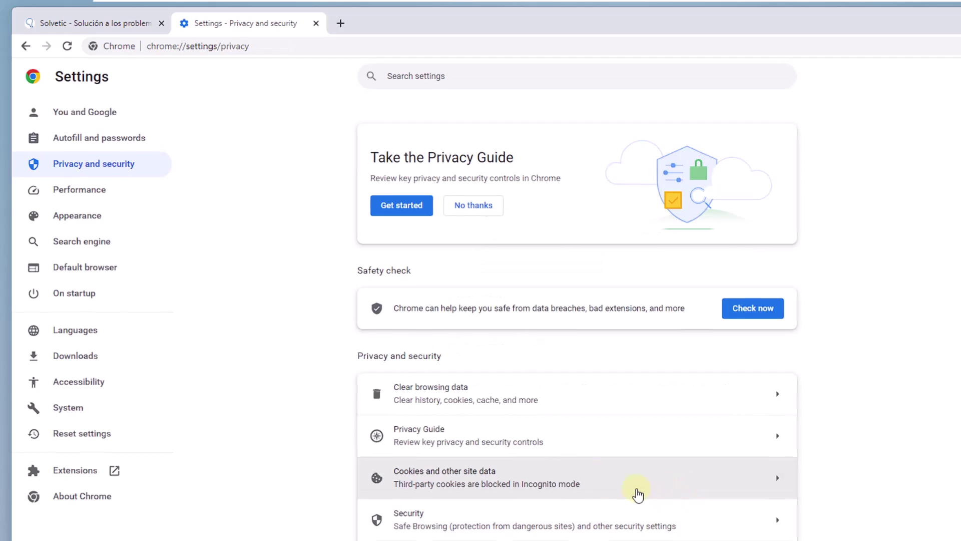
Reload solvetic.com, scroll through it to confirm it loads, then minimize Chrome
click(275, 20)
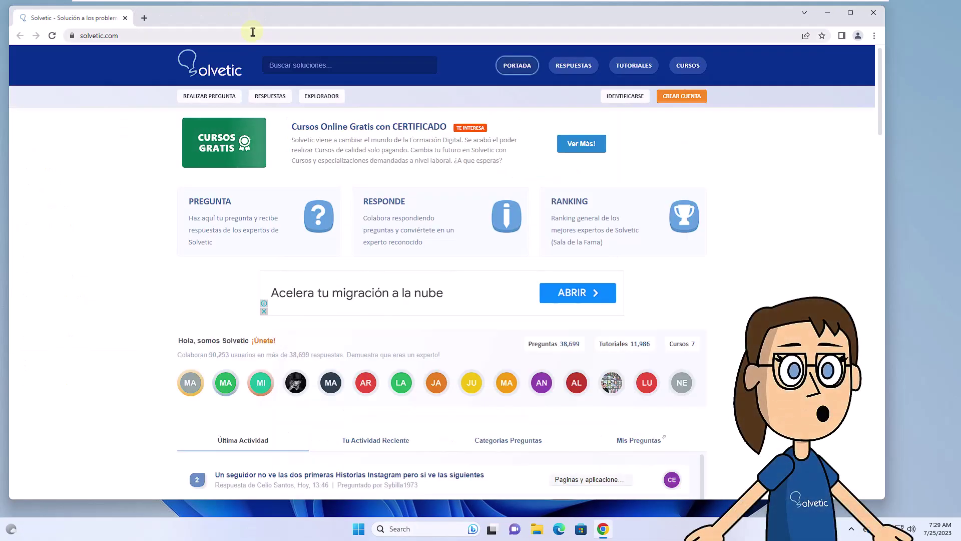
click(285, 39)
key(Return)
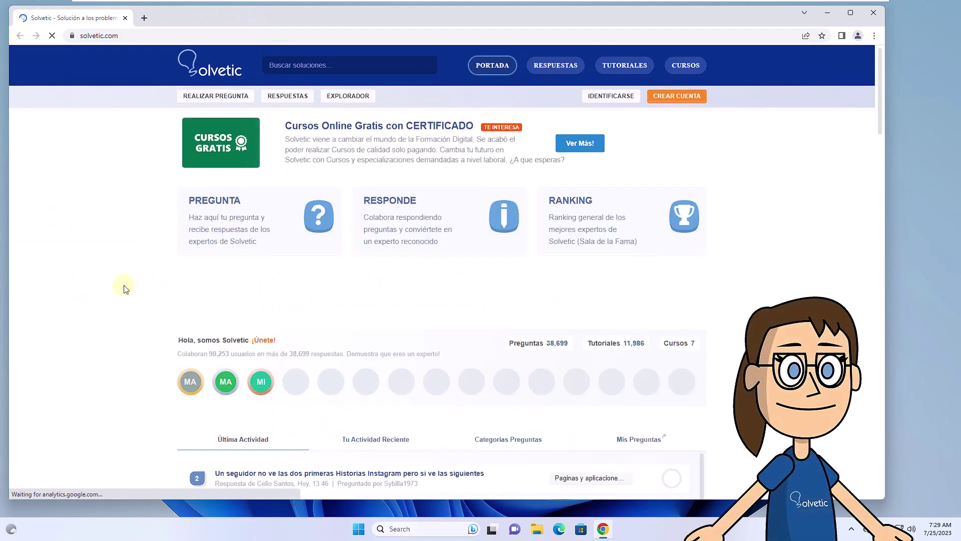
scroll(124, 289, down, 4)
scroll(124, 288, down, 10)
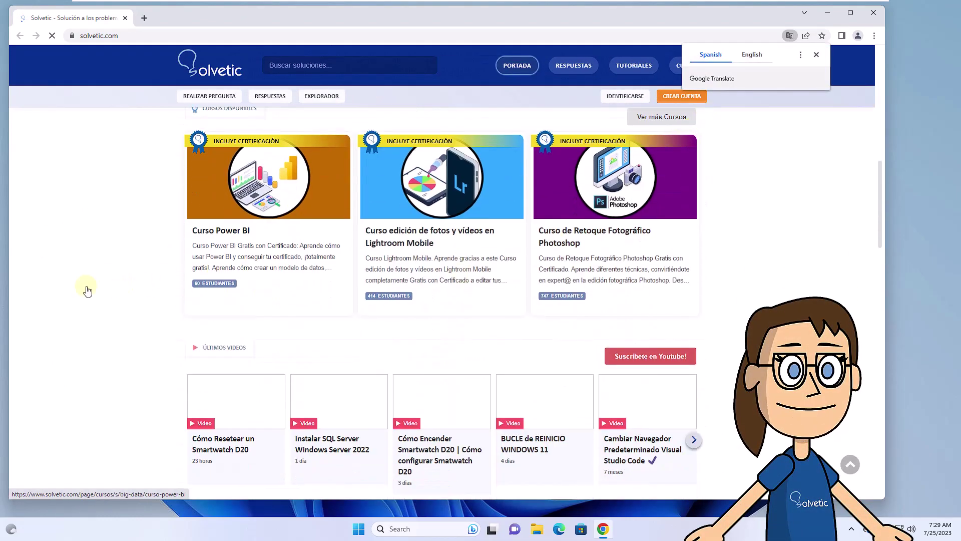
scroll(75, 350, up, 10)
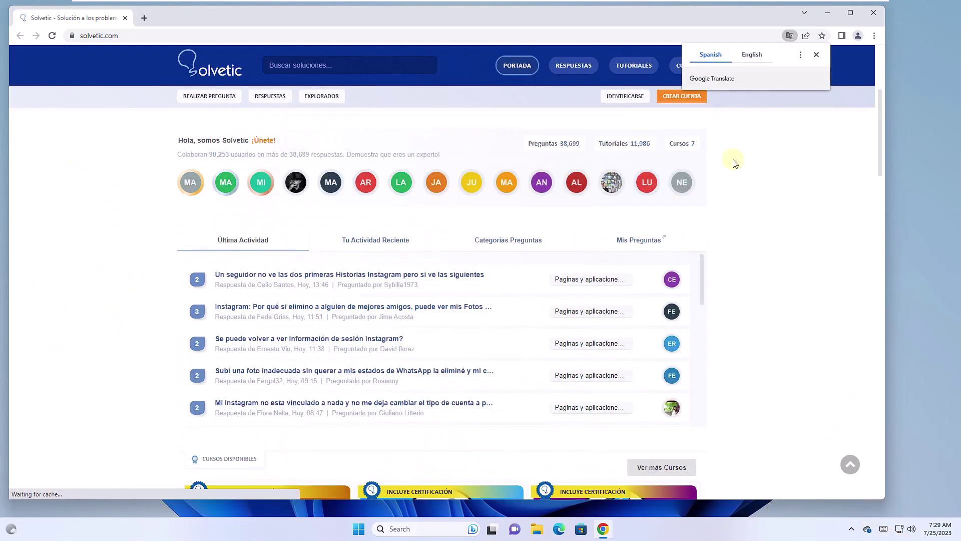
click(827, 13)
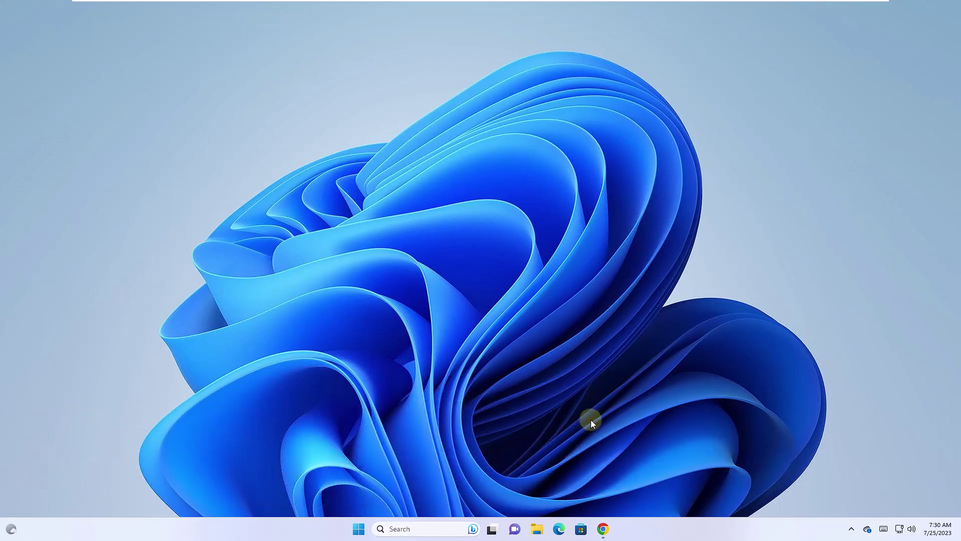
Run Network reset under Network & internet > Advanced network settings and dismiss the 5-minute shutdown notice
click(359, 529)
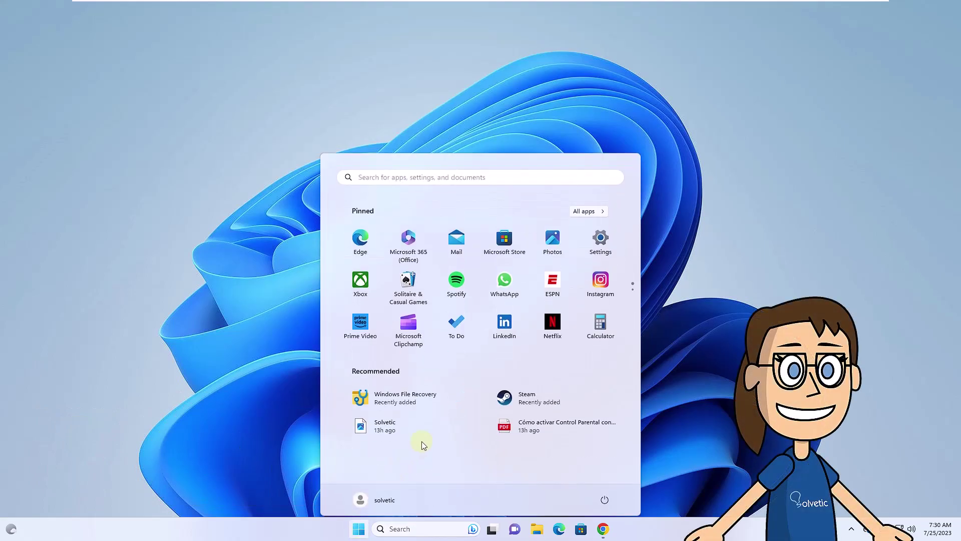
click(597, 239)
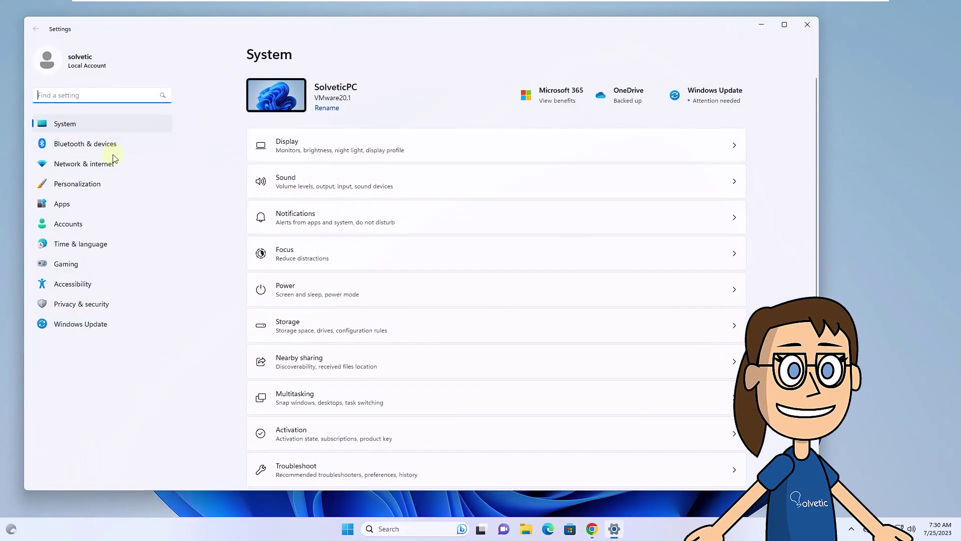
click(105, 165)
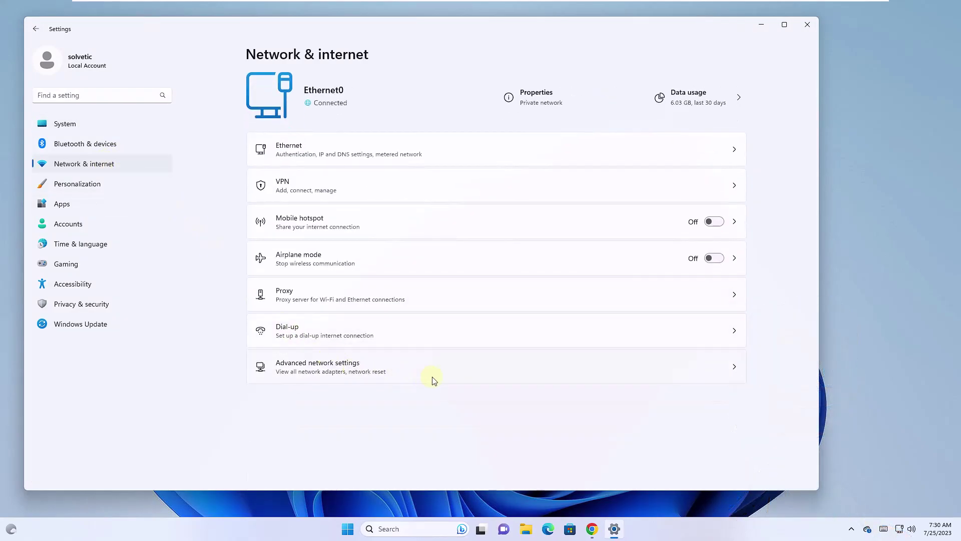
click(432, 379)
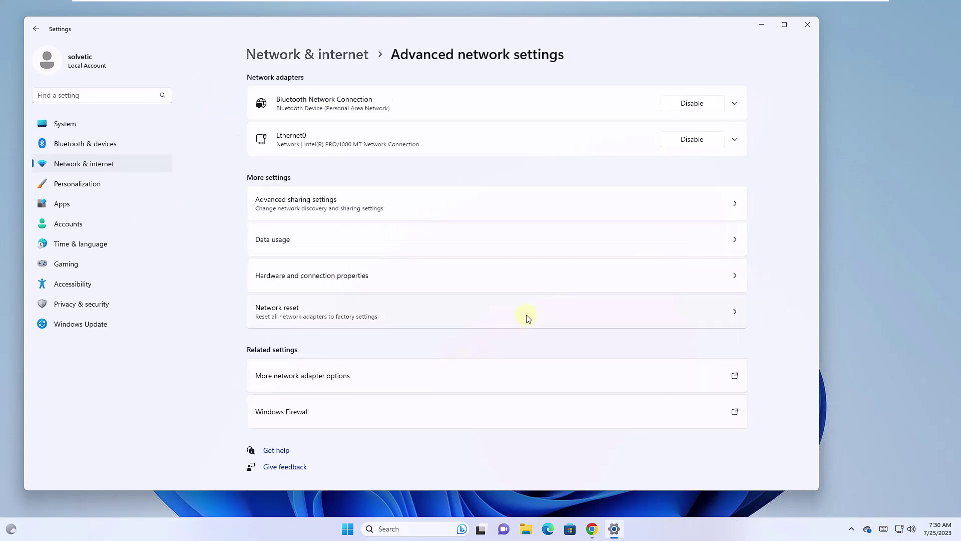
click(527, 315)
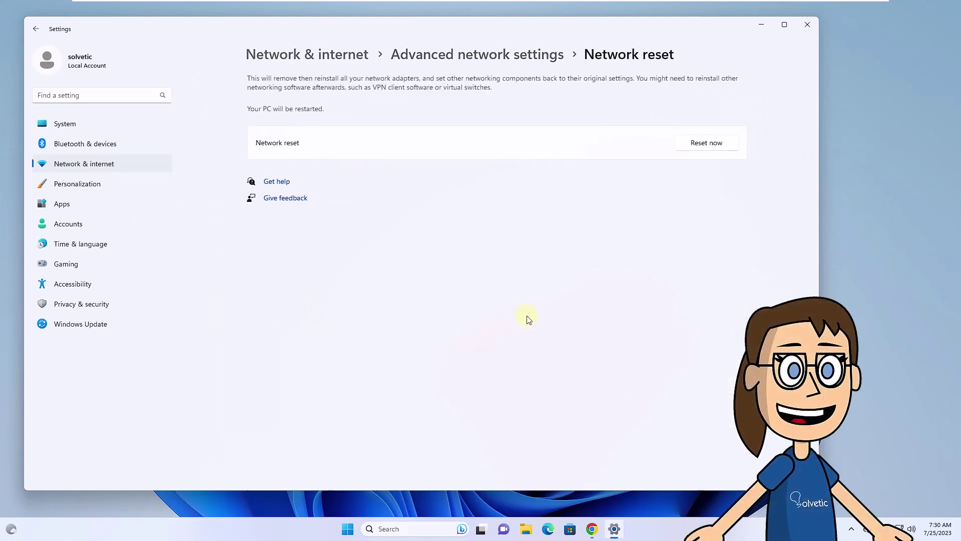
click(718, 146)
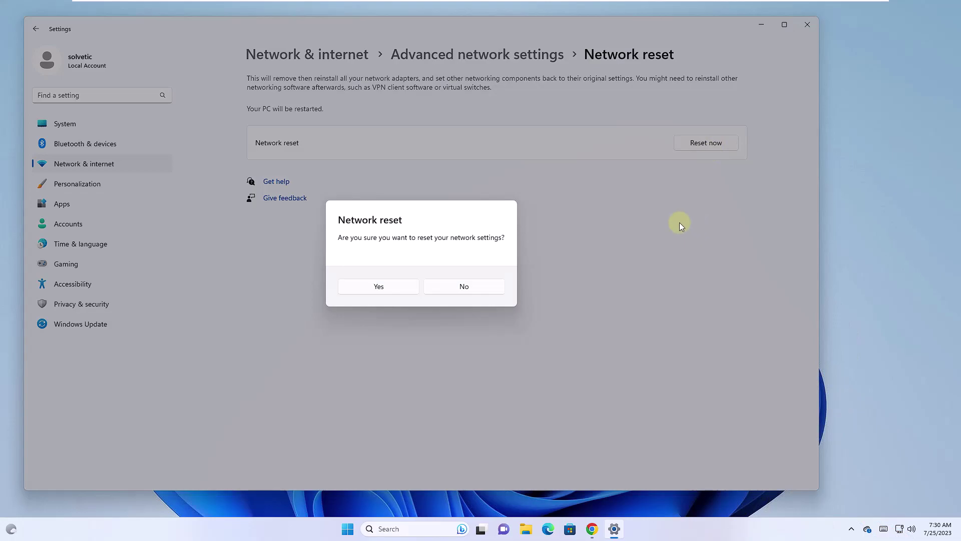
click(395, 288)
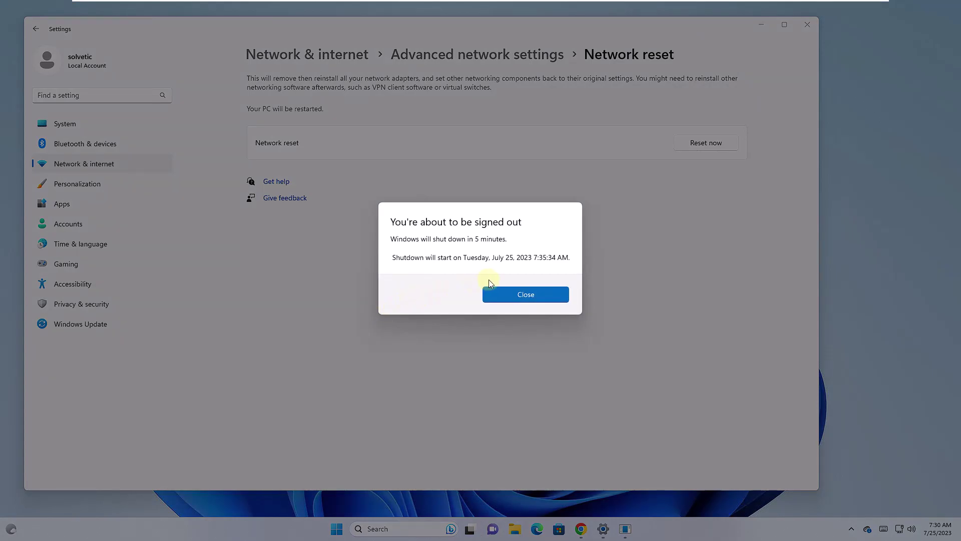
click(512, 293)
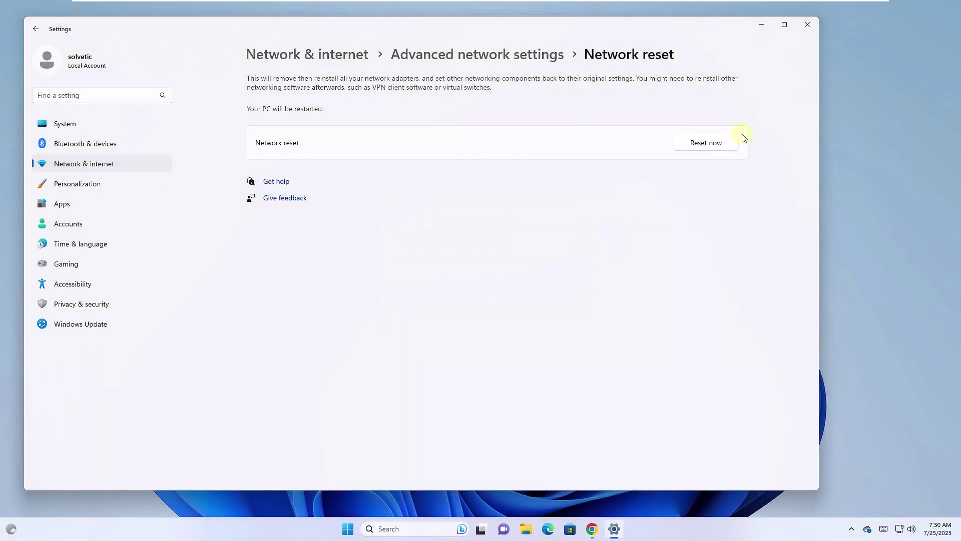
Close Settings and restart Windows from the Start menu's power options
click(808, 25)
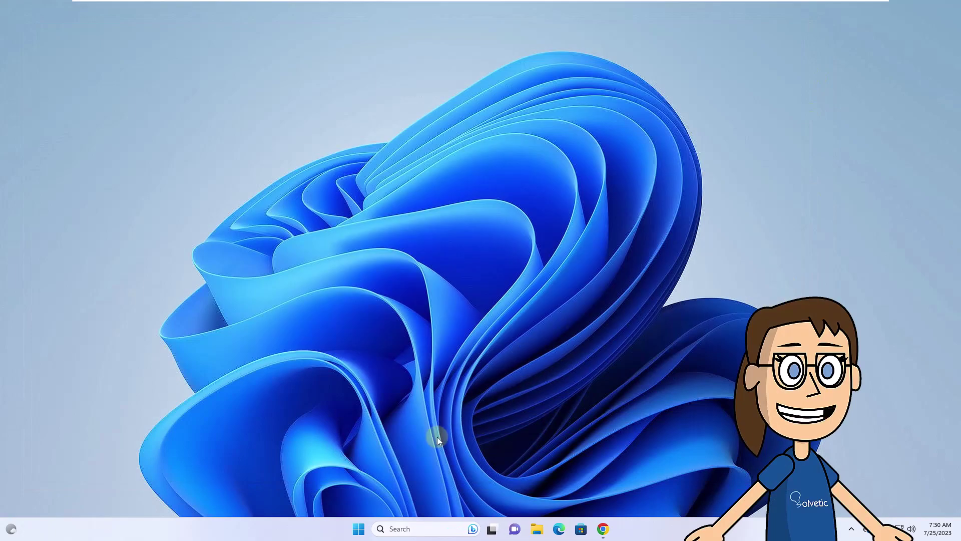
click(358, 528)
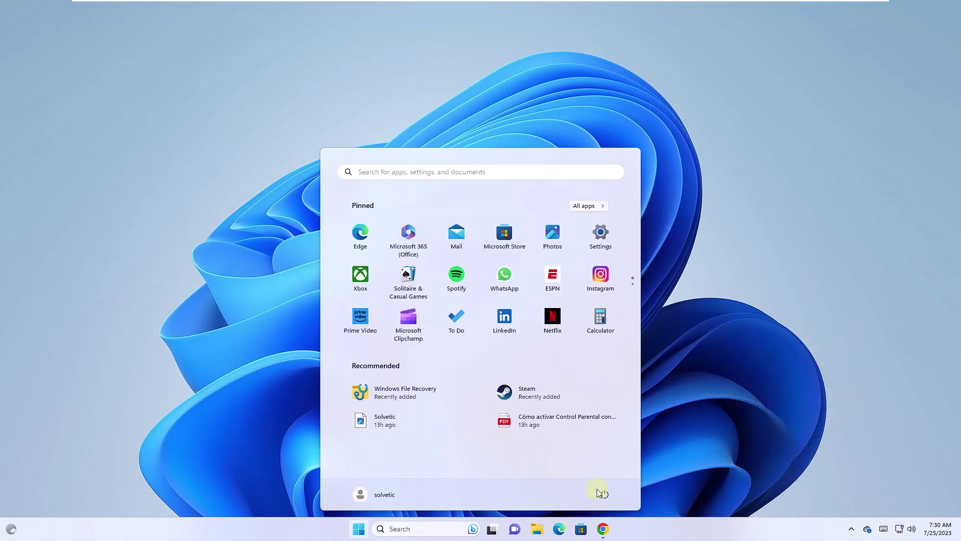
click(603, 494)
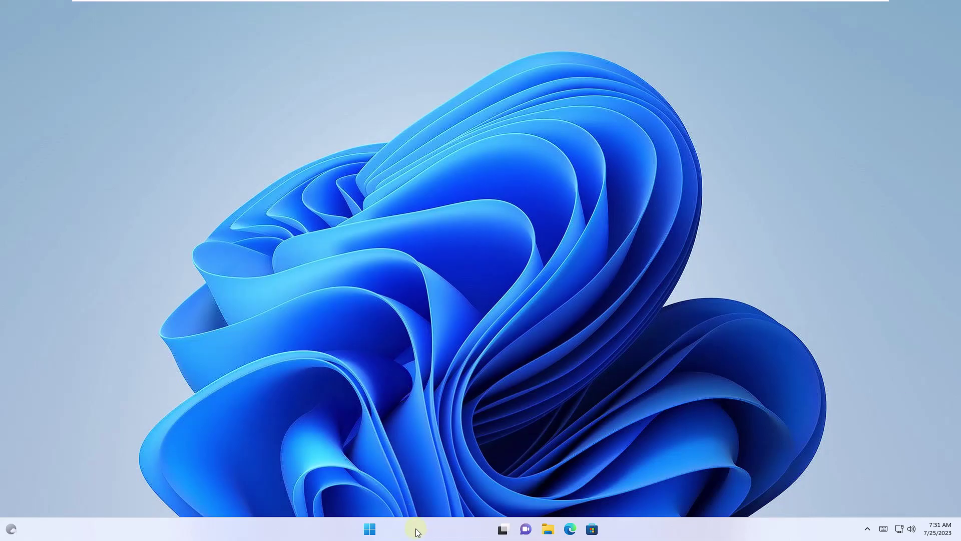
click(416, 528)
text(goog)
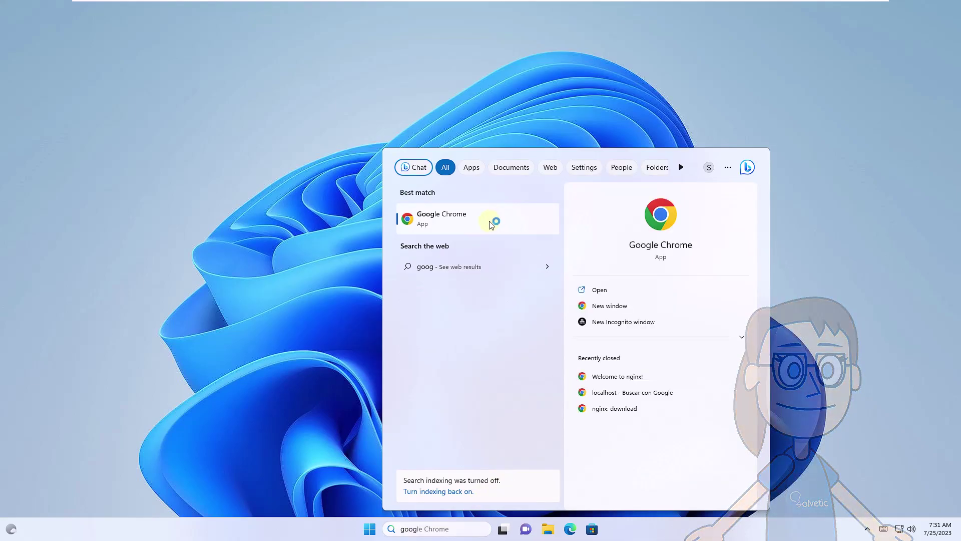
click(599, 290)
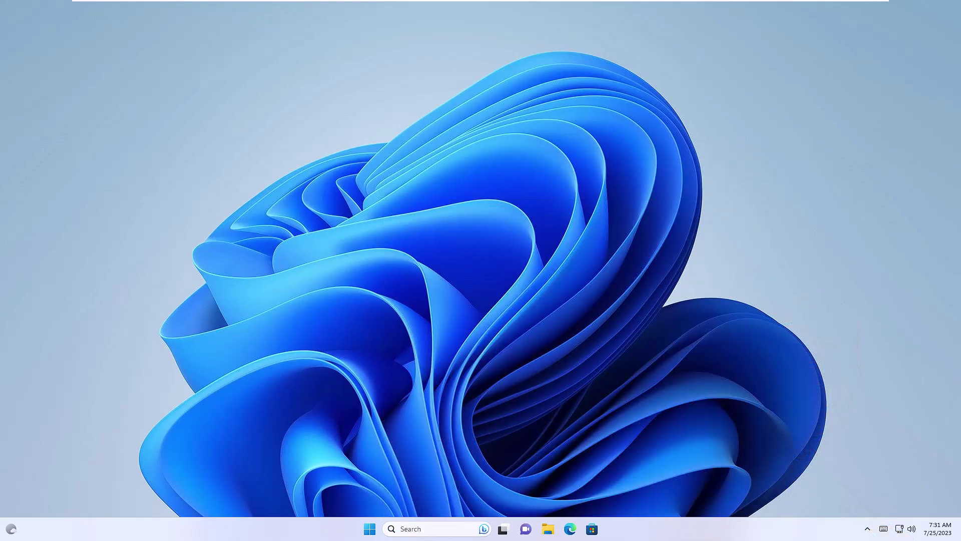